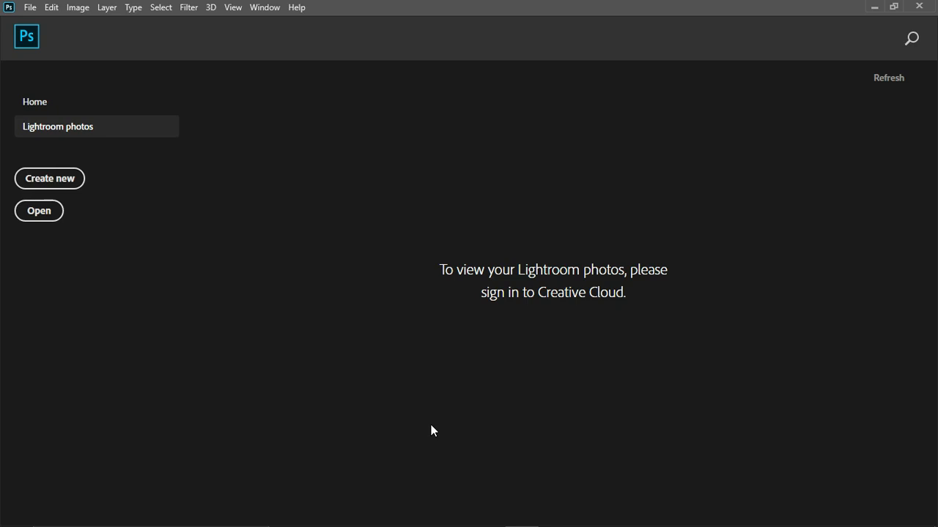
Step: Open the photo dachshund-1519374_1920.jpg from the Downloads folder
left_click(31, 8)
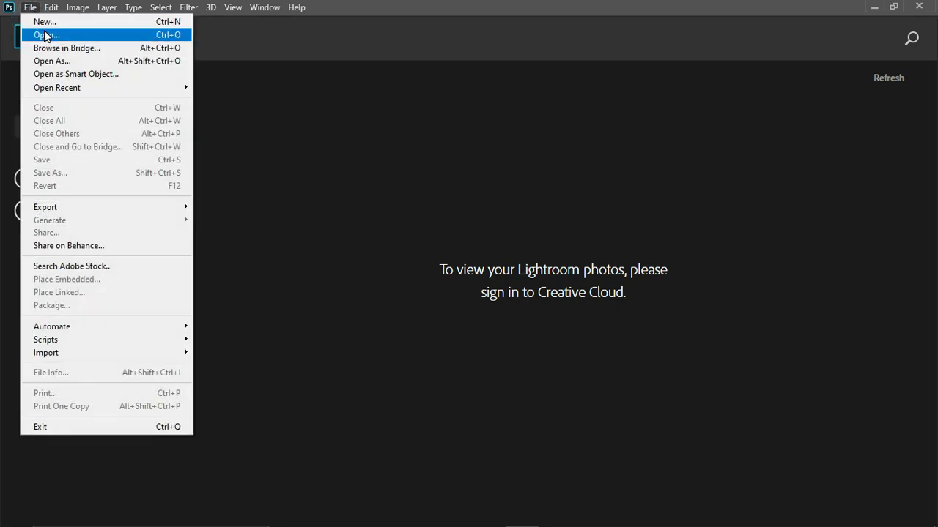
left_click(45, 35)
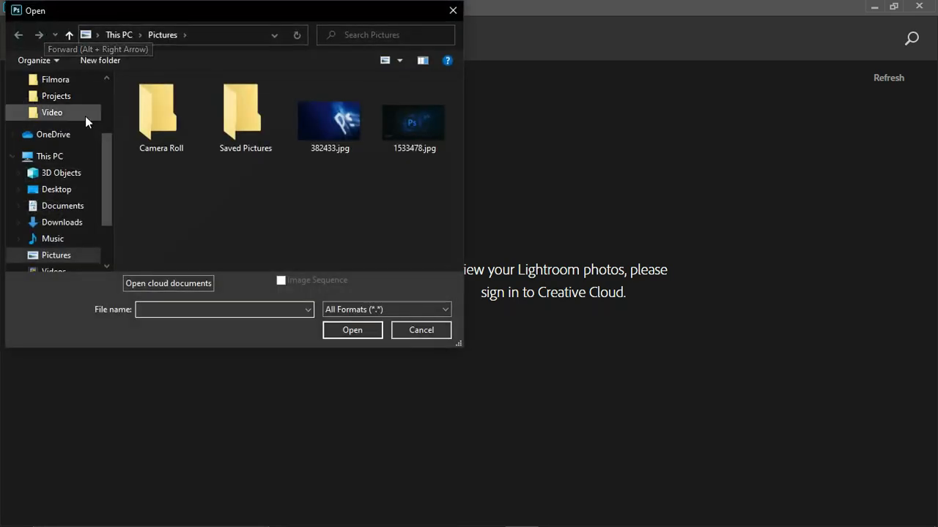
left_click(58, 226)
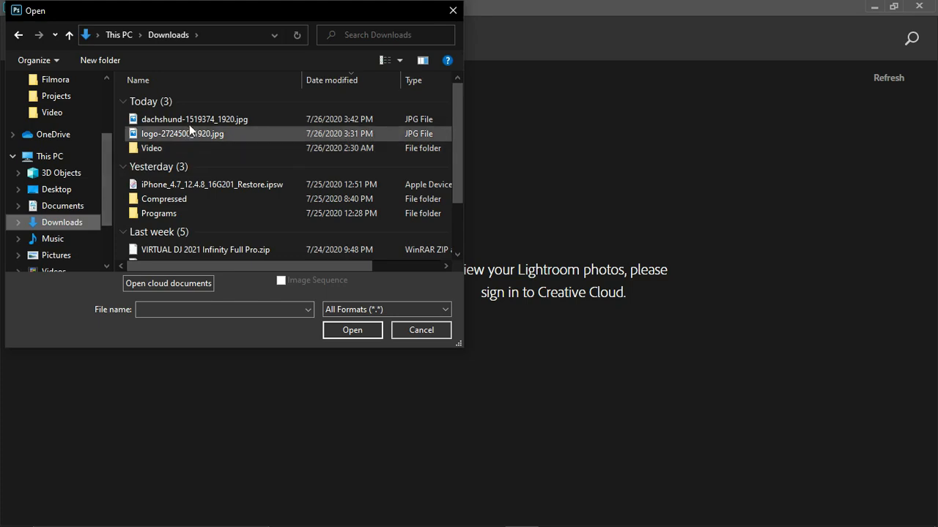
left_click(193, 119)
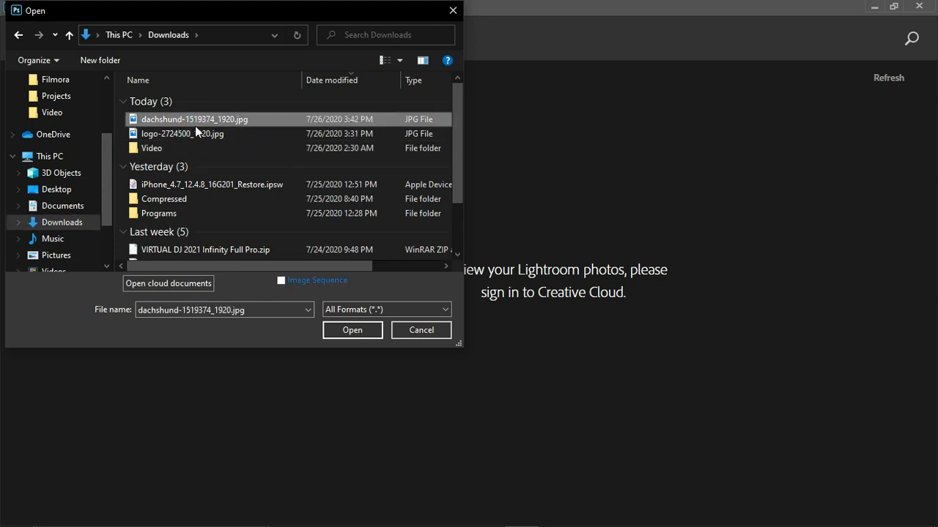
left_click_drag(289, 267, 373, 264)
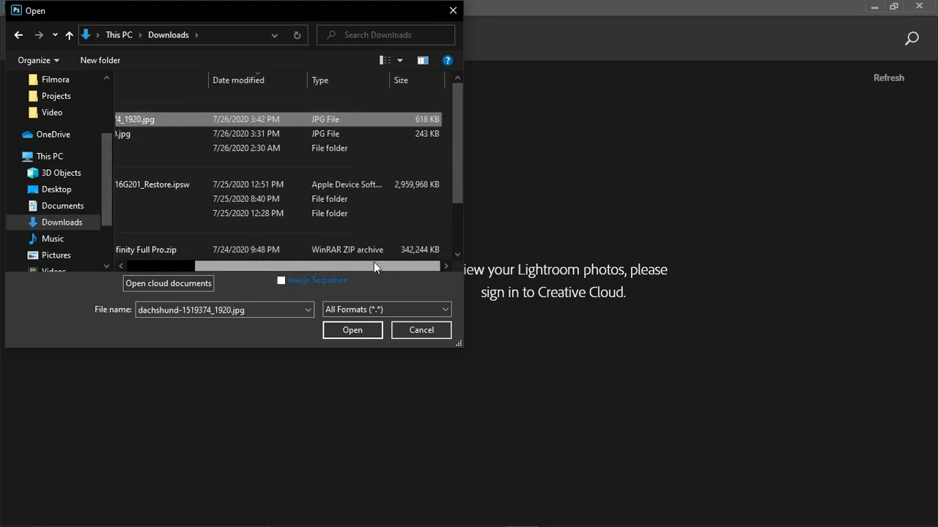
left_click(348, 331)
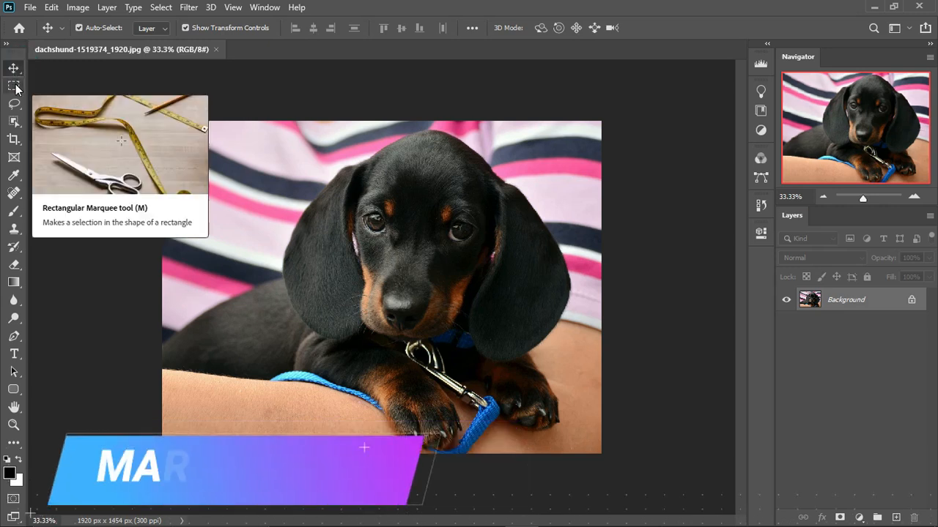
Step: Go through the Rectangular Marquee, Lasso, Object Selection, Crop, Frame and Eyedropper tools in order, viewing each tool's options
left_click(16, 88)
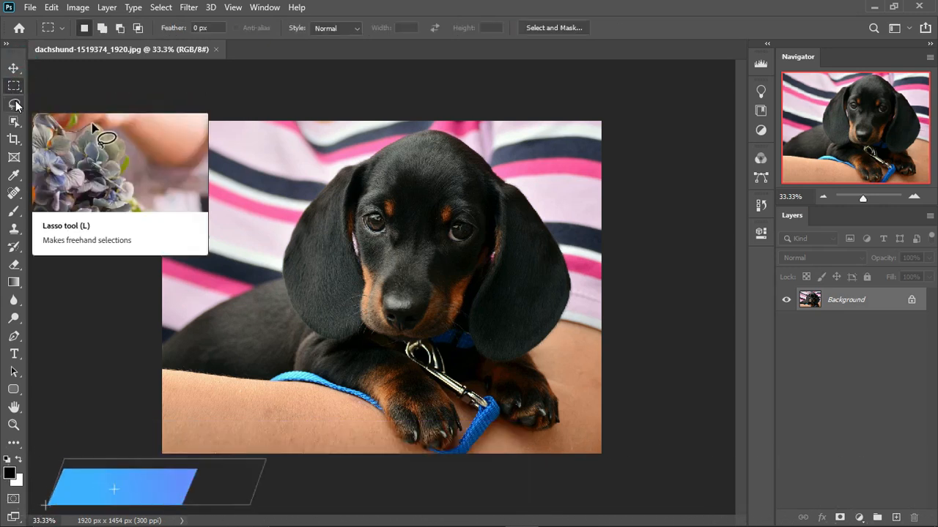
left_click(15, 104)
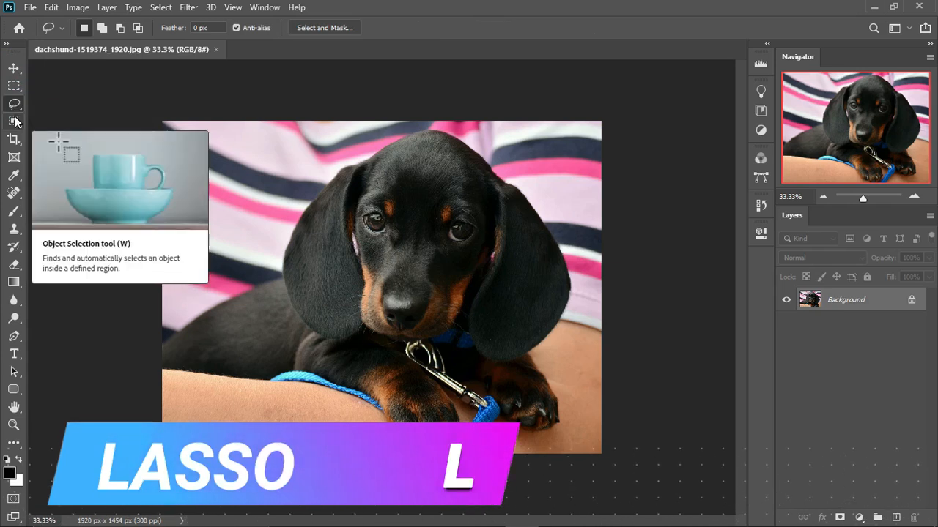
left_click(15, 121)
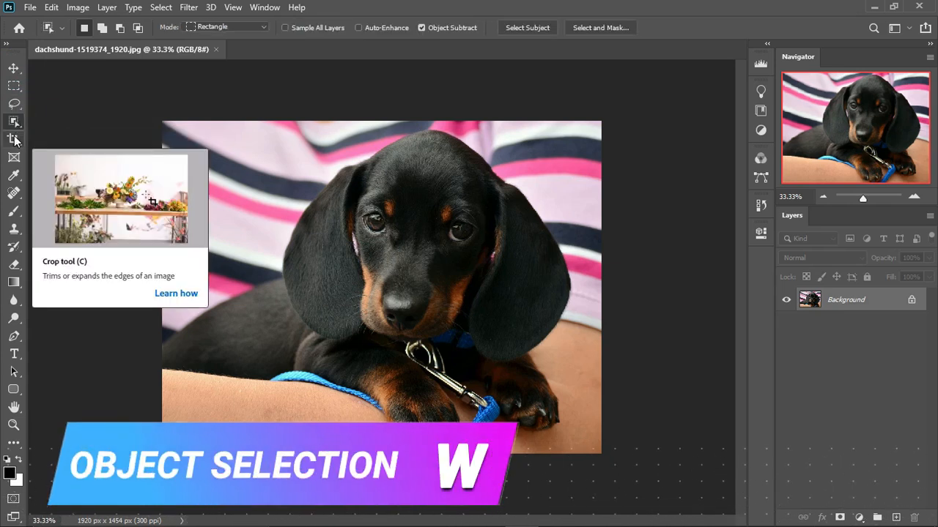
left_click(15, 141)
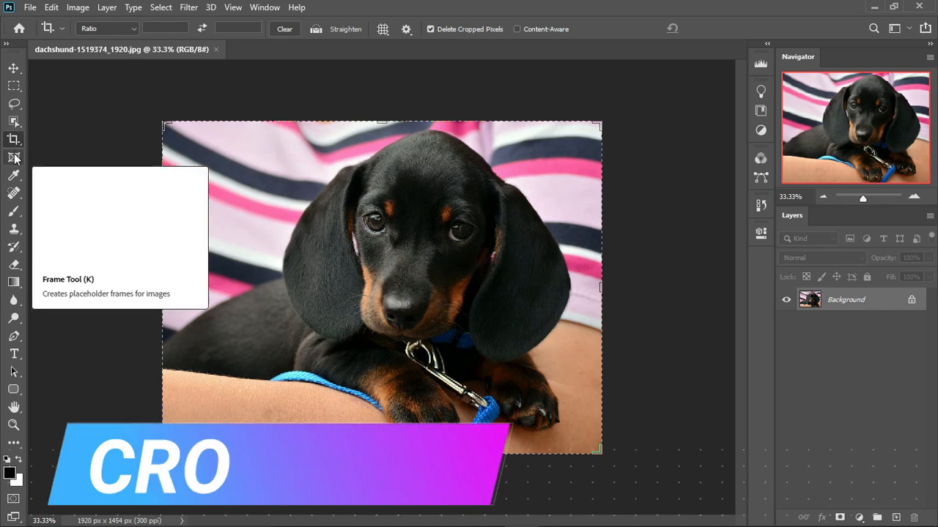
left_click(15, 158)
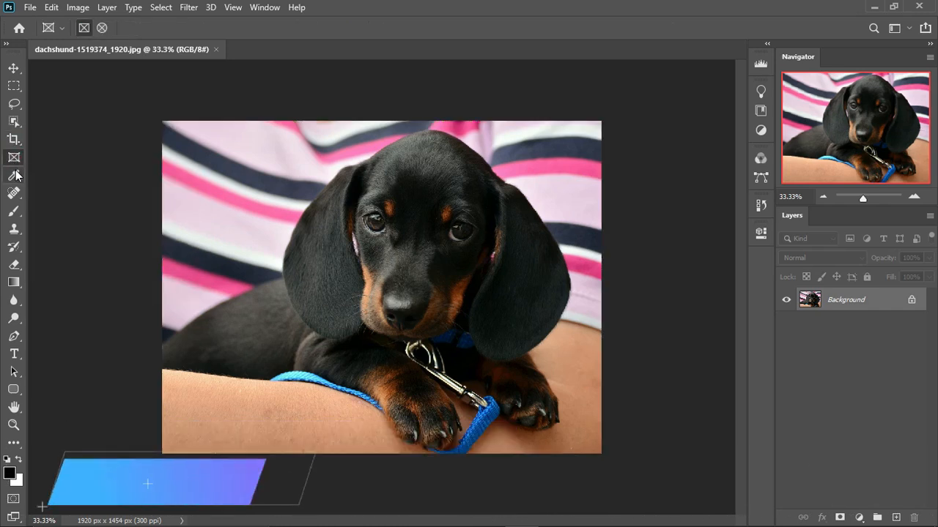
left_click(16, 176)
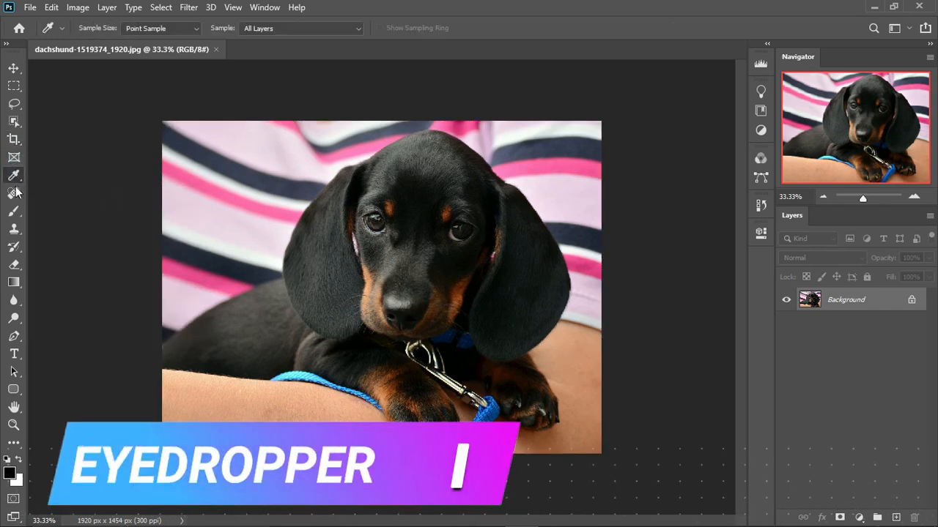
Step: Review the options of the Spot Healing Brush, Brush, Clone Stamp, History Brush, Eraser, Gradient, Blur and Dodge tools
left_click(15, 193)
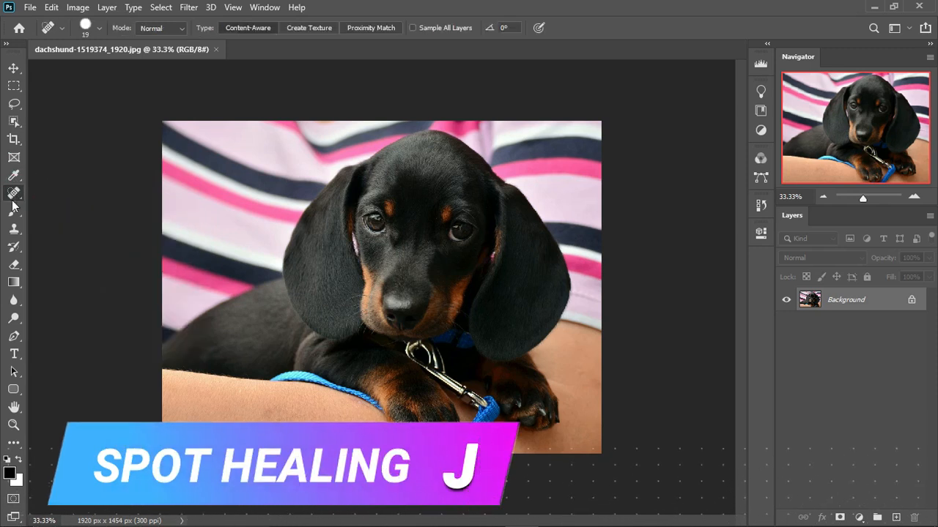
left_click(13, 212)
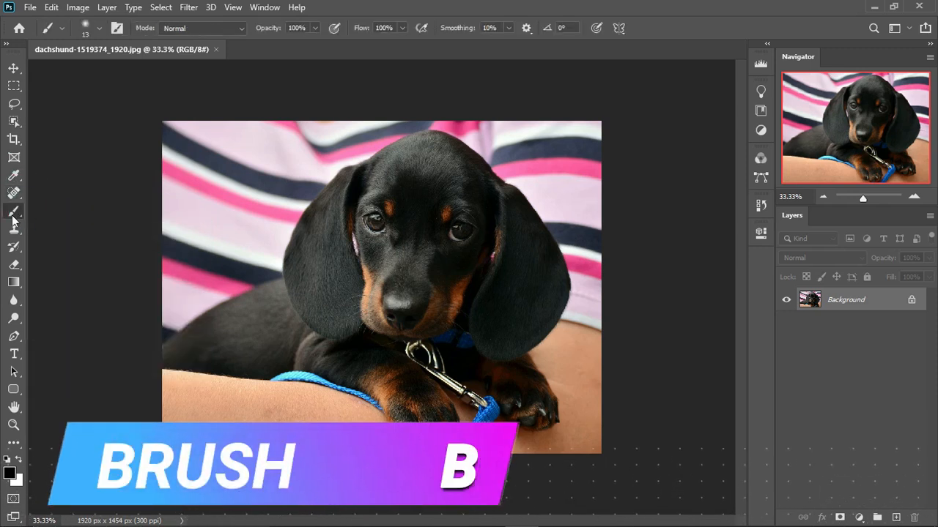
left_click(15, 229)
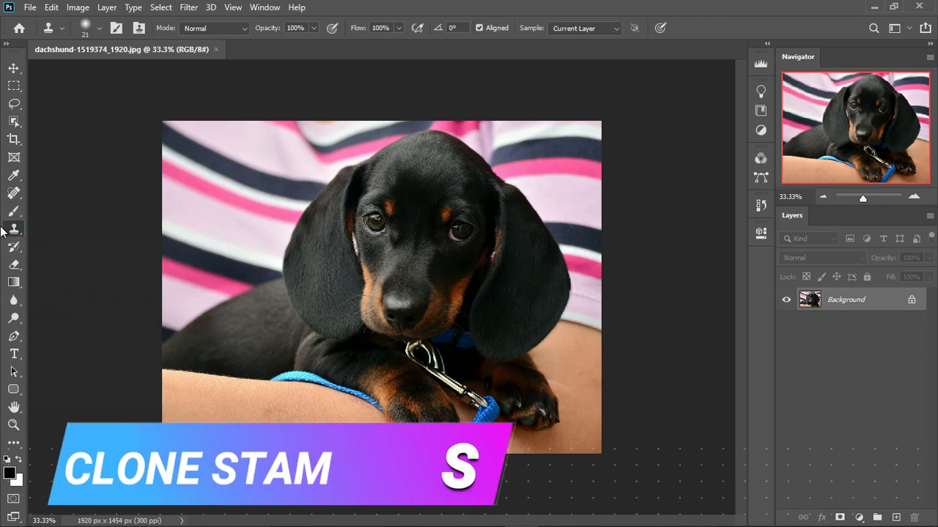
left_click(13, 247)
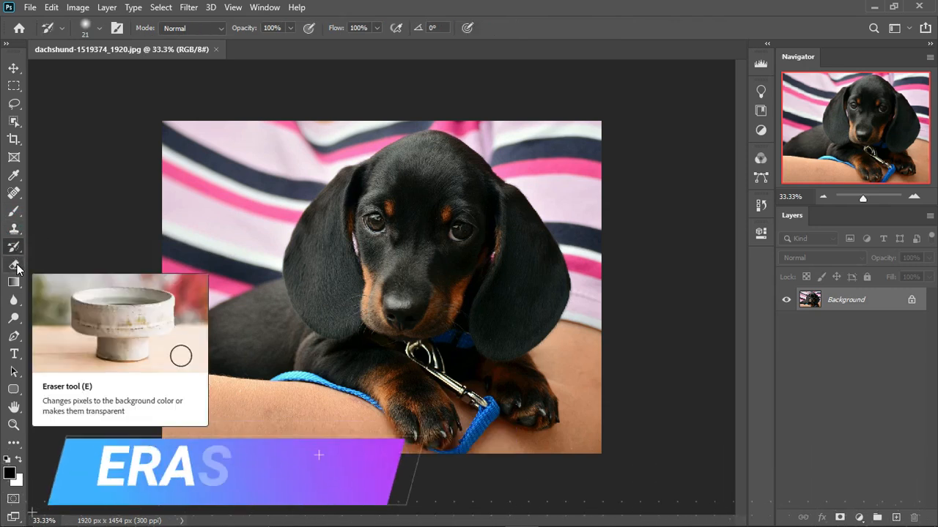
left_click(16, 268)
left_click(15, 283)
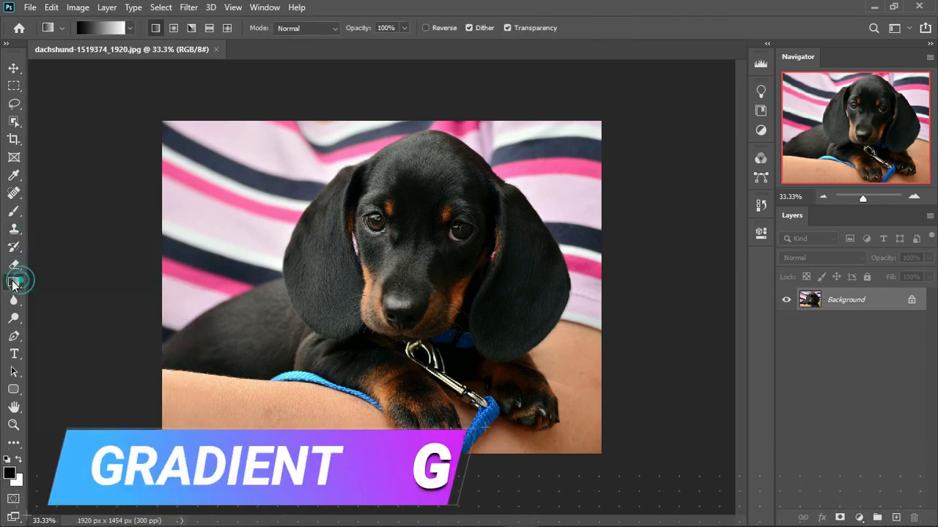
left_click(14, 300)
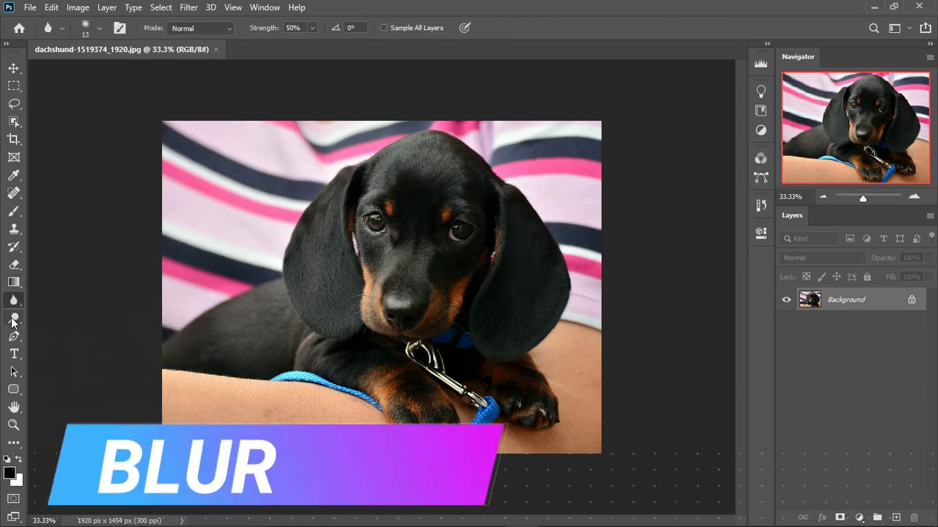
left_click(14, 319)
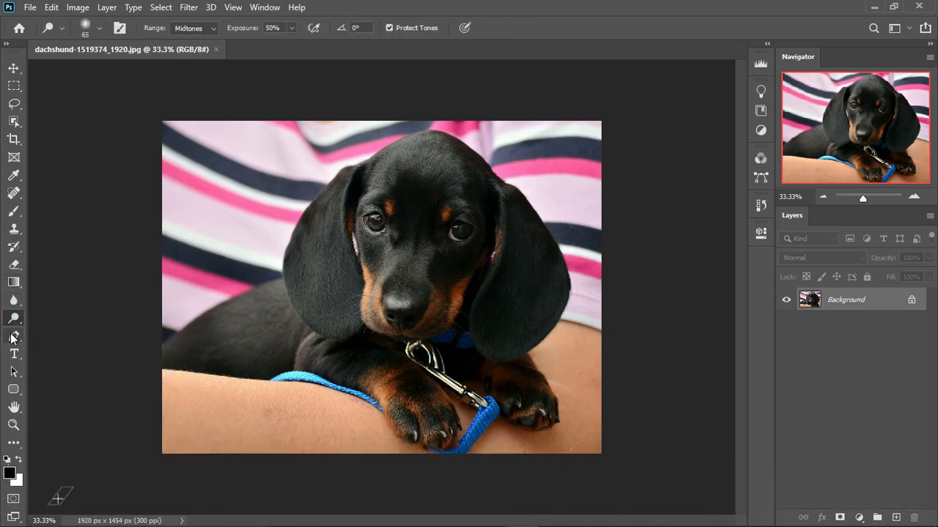
Step: Examine the options of the Pen, Type, Path Selection, Rounded Rectangle and Hand tools one after another
left_click(13, 337)
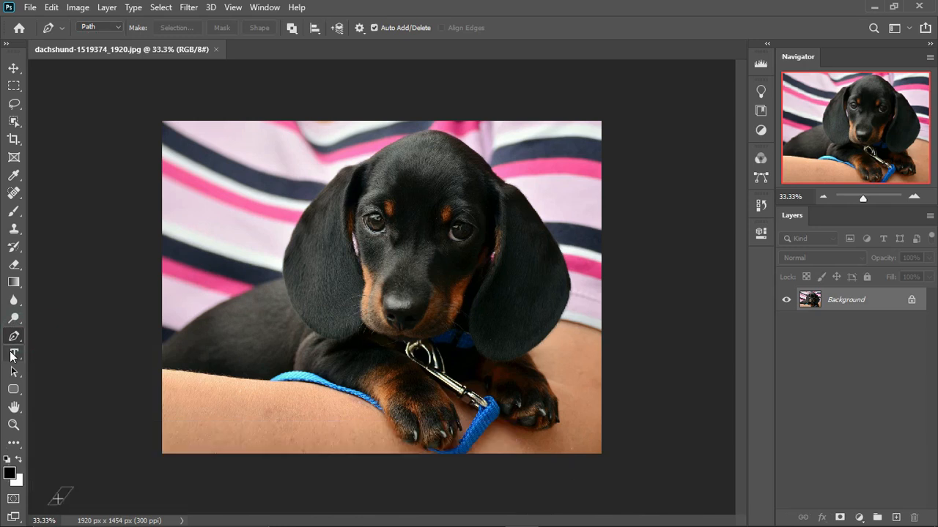
left_click(13, 355)
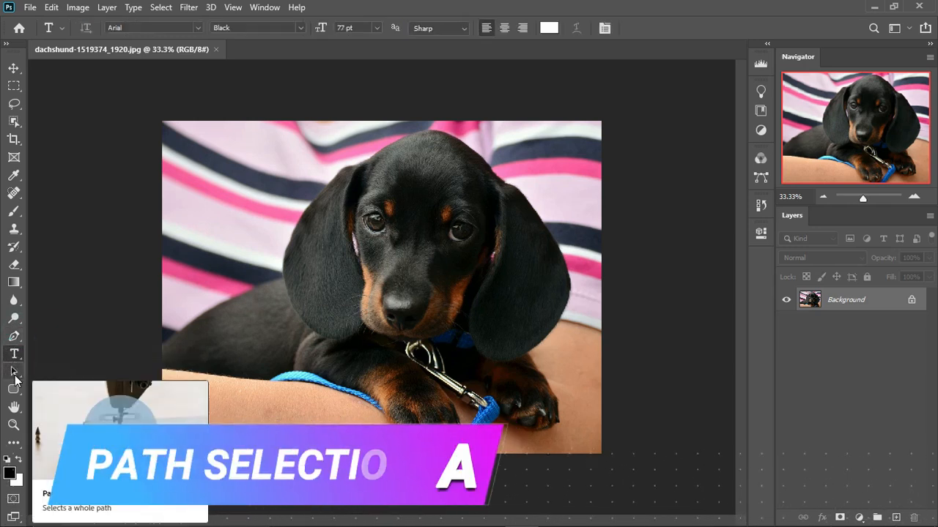
left_click(14, 373)
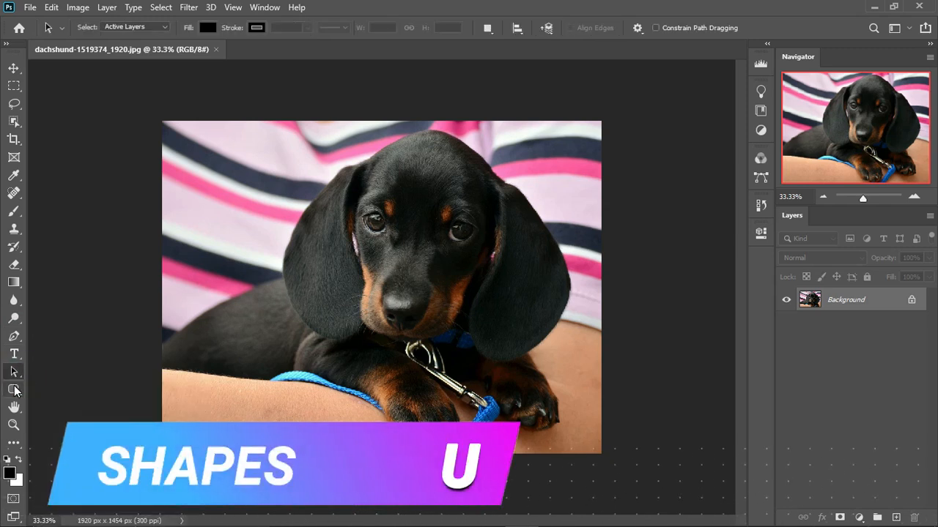
left_click(14, 391)
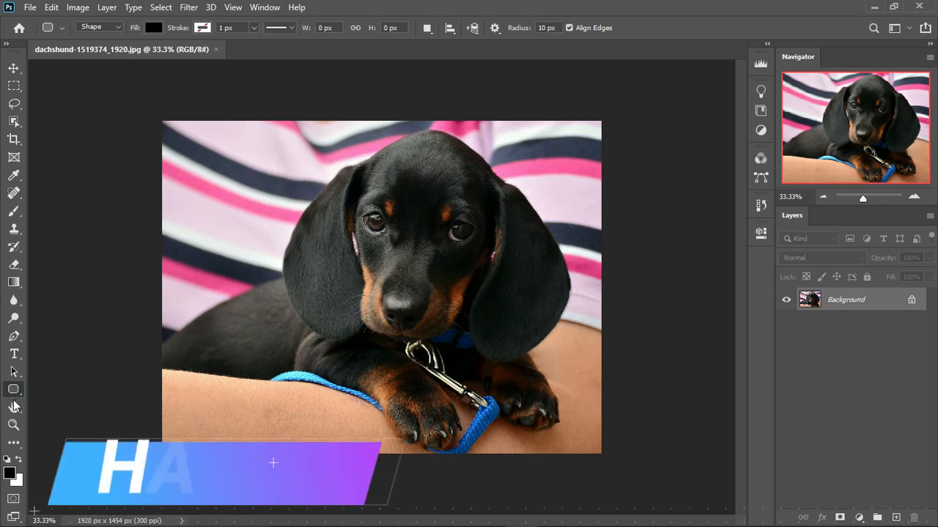
left_click(14, 412)
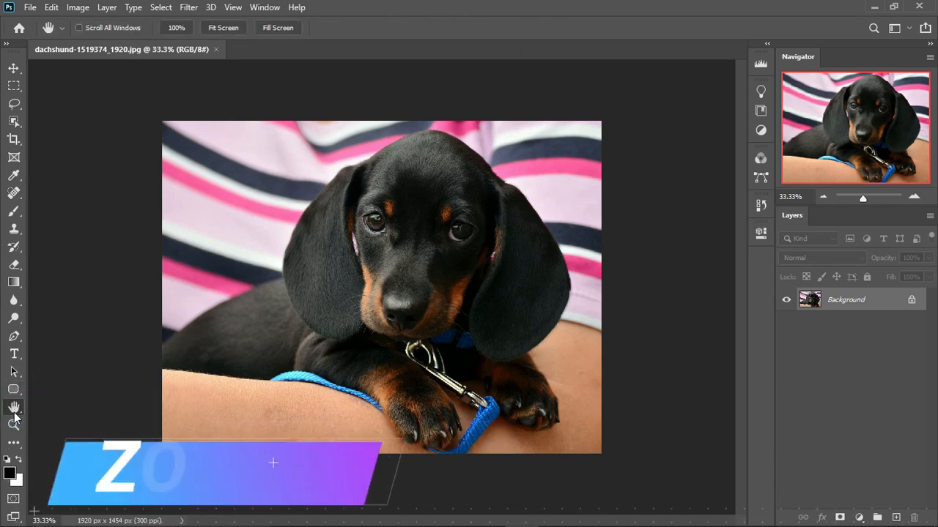
Step: Use the Zoom tool to enlarge the puppy photo to 50% and zoom back out to 33.3%
left_click(14, 426)
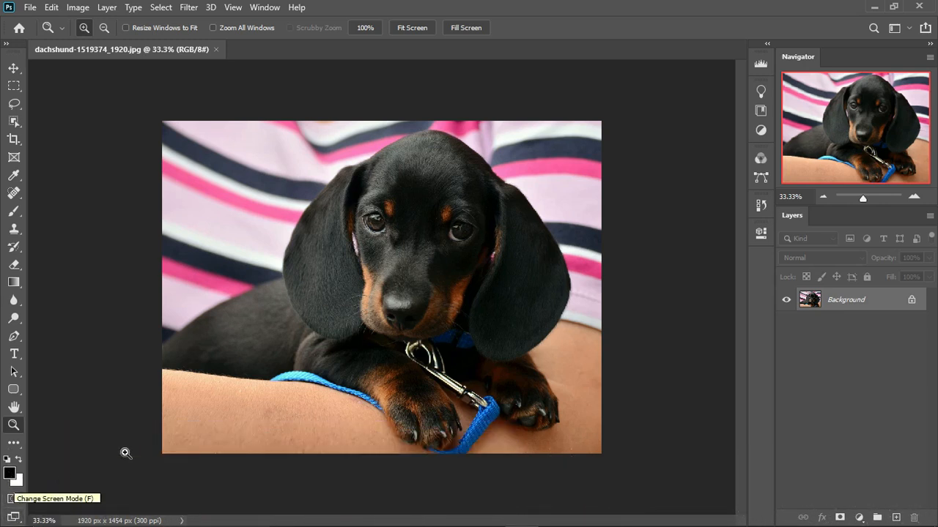
left_click(332, 228)
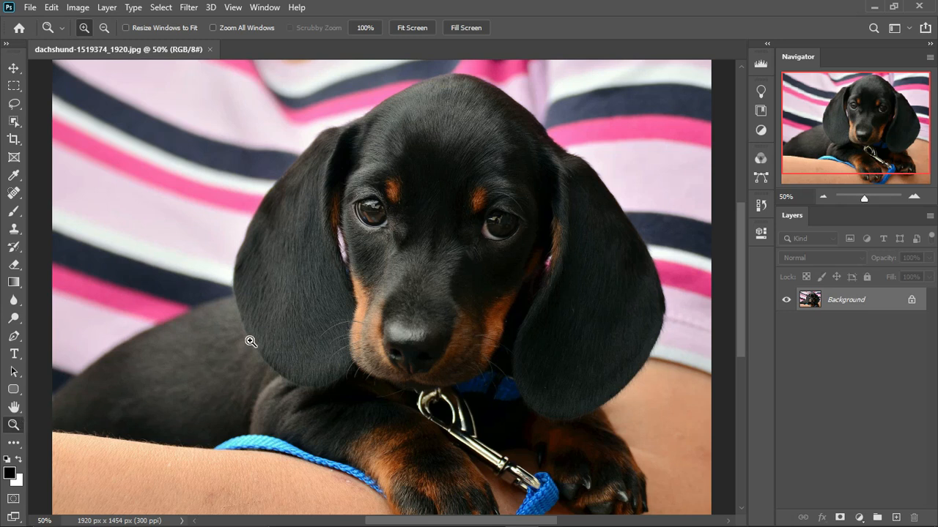
left_click(284, 313, "alt")
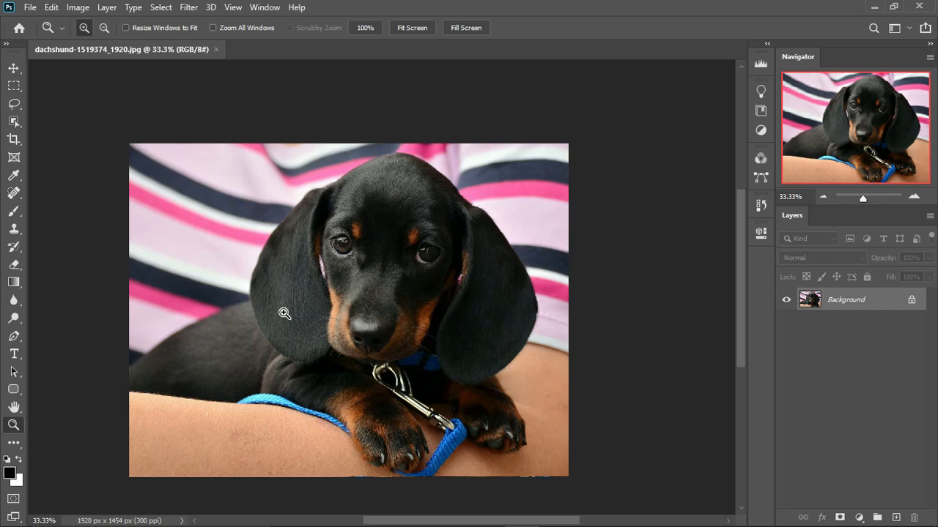
Step: Look through the Histogram, Learn, Libraries, Adjustments, Paths, History and Properties views in turn, closing Properties at the end
left_click(761, 66)
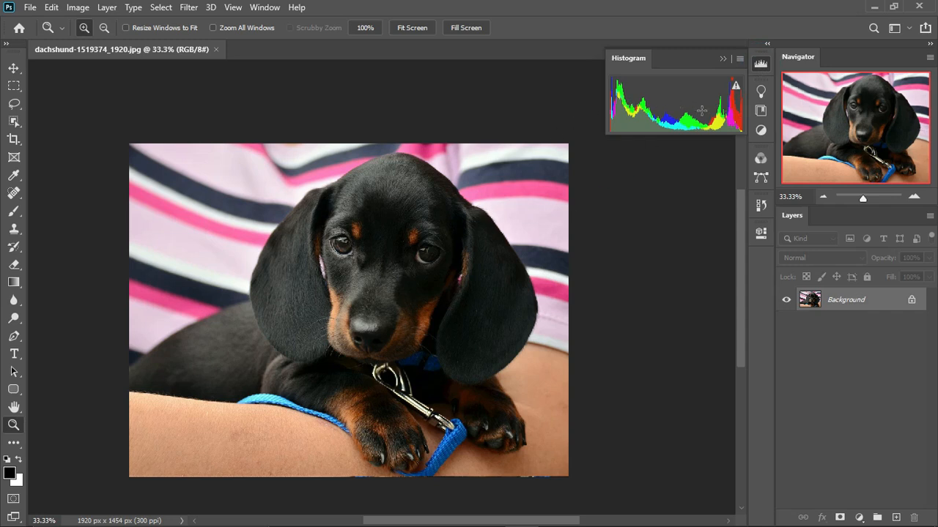
left_click(759, 91)
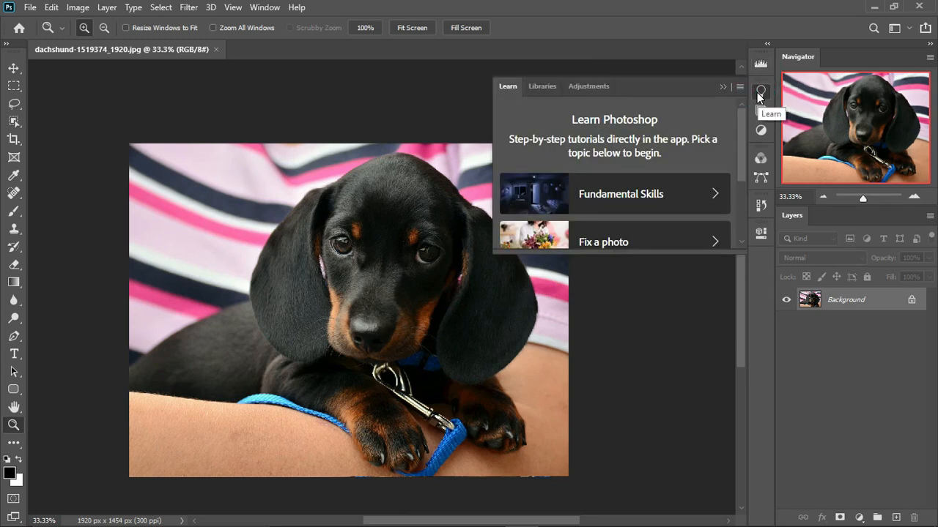
left_click(760, 111)
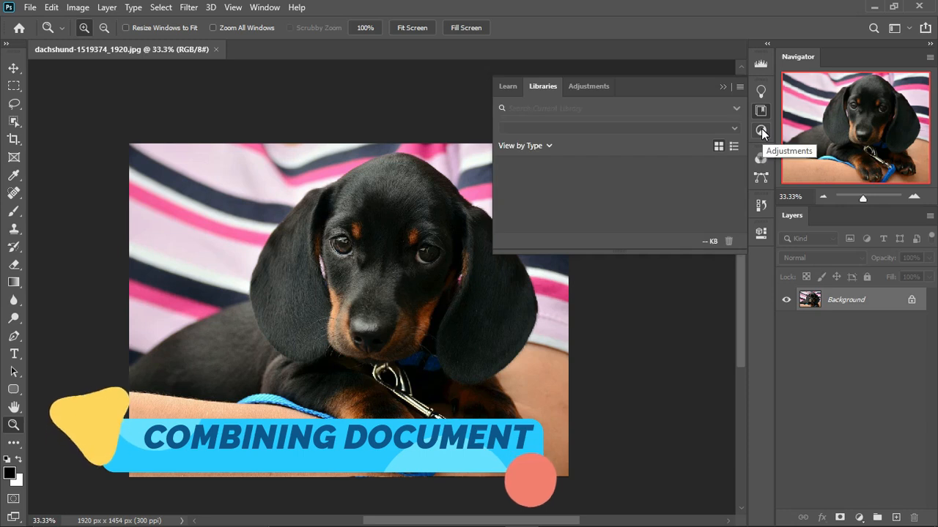
left_click(761, 131)
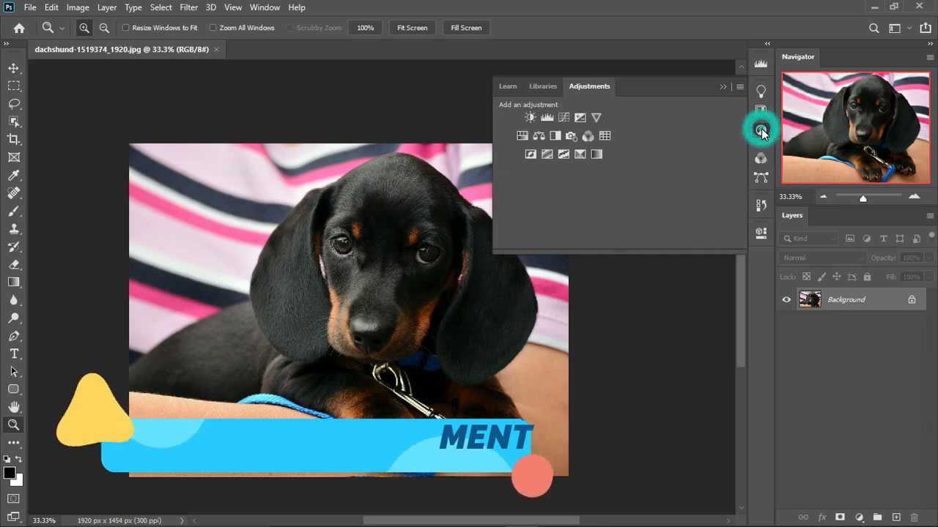
left_click(760, 176)
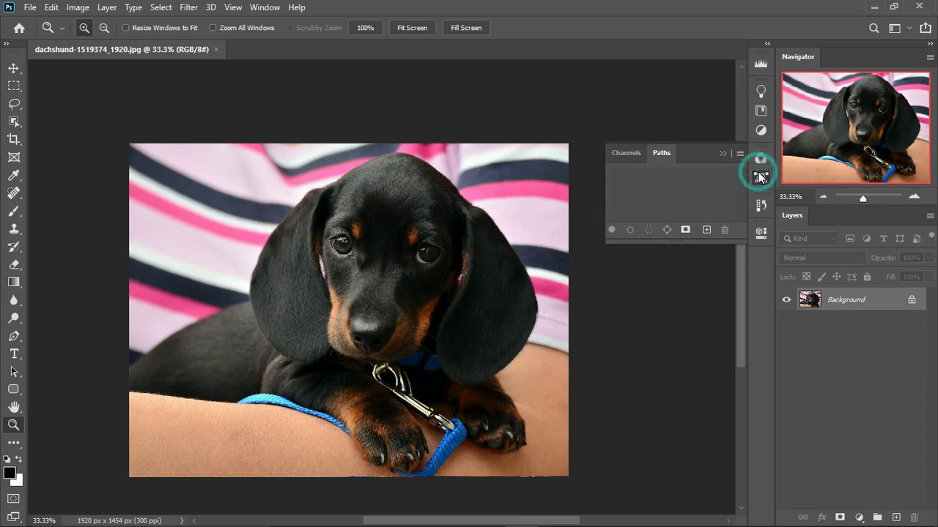
left_click(761, 207)
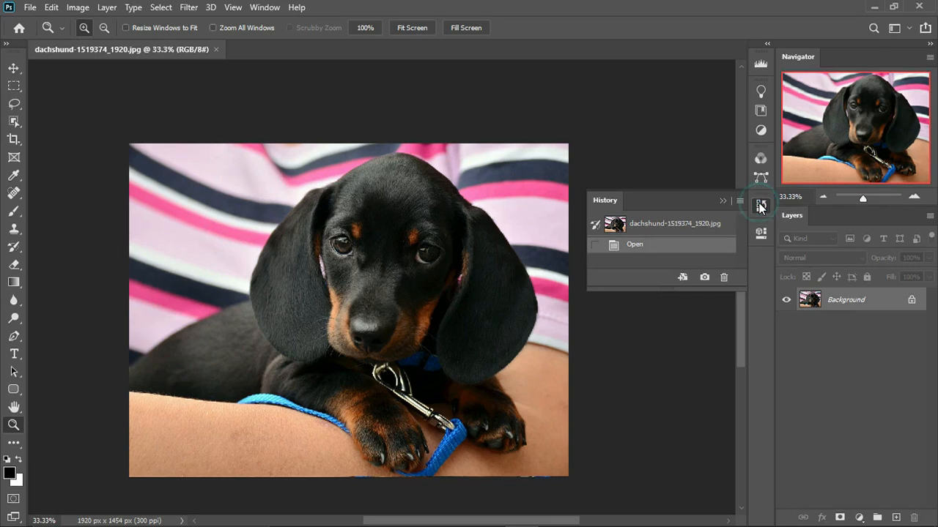
left_click(761, 234)
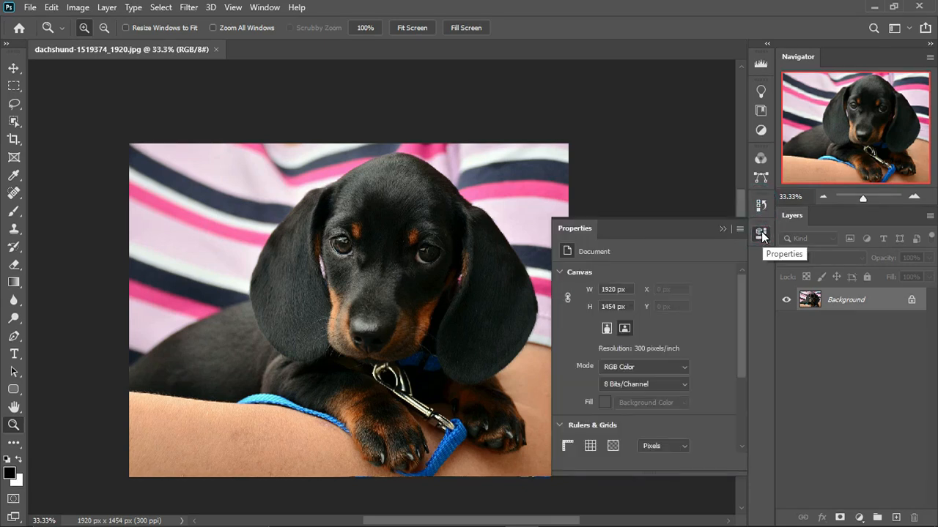
left_click(761, 233)
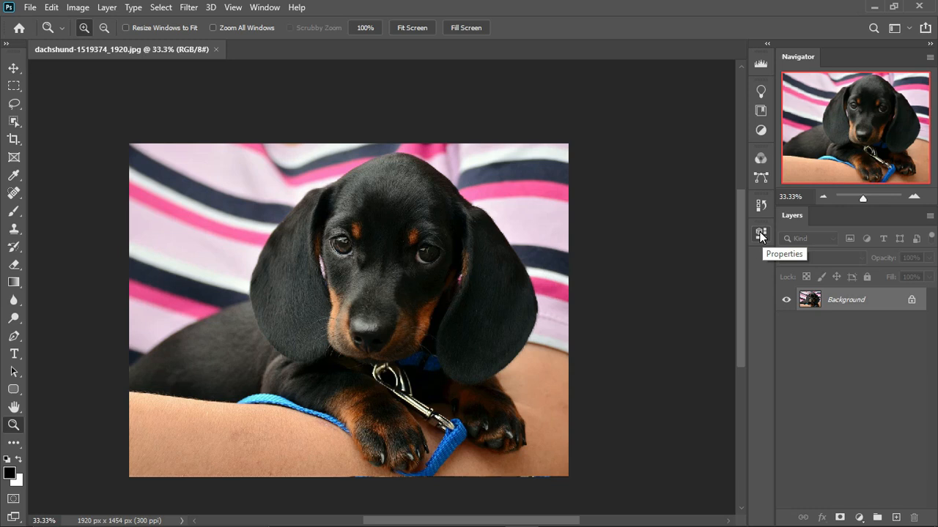
Step: Show the Character and Paragraph panels, dock them together between Navigator and Layers, and bring Paragraph to the front
left_click(266, 8)
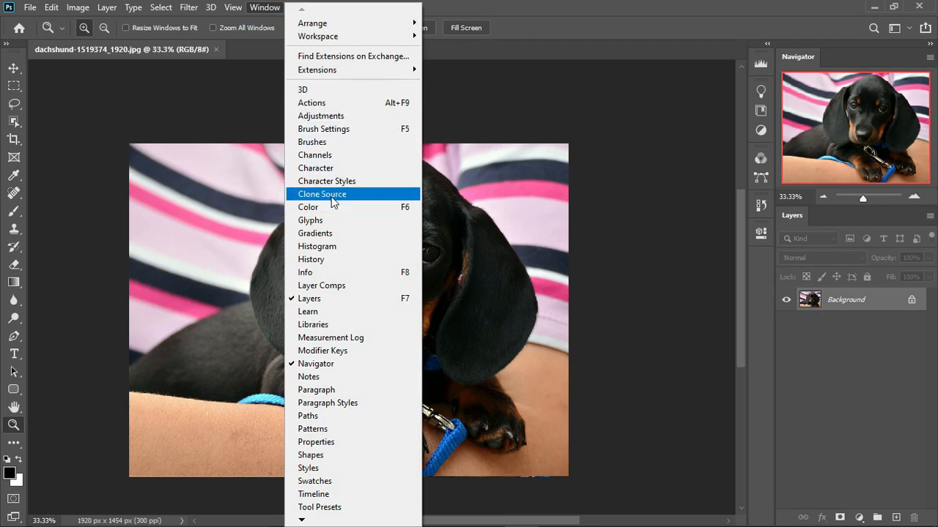
left_click(333, 170)
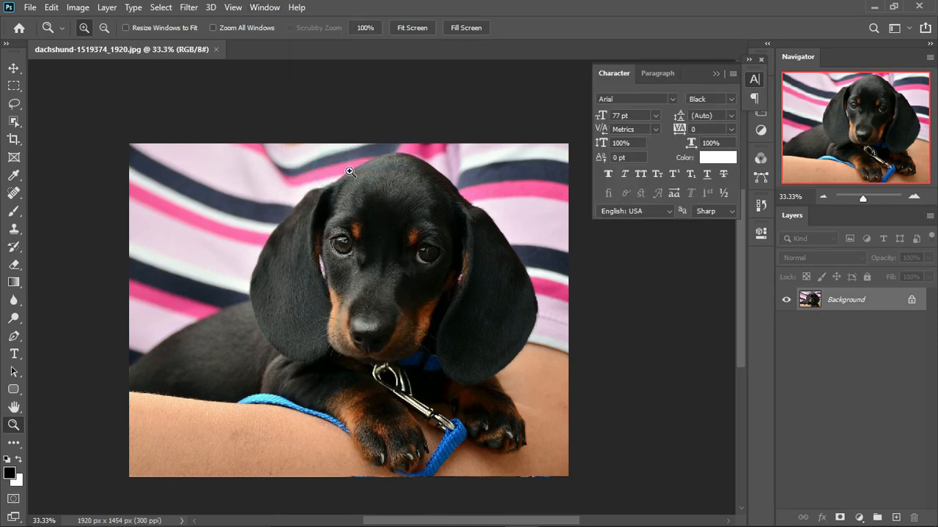
left_click_drag(690, 73, 849, 203)
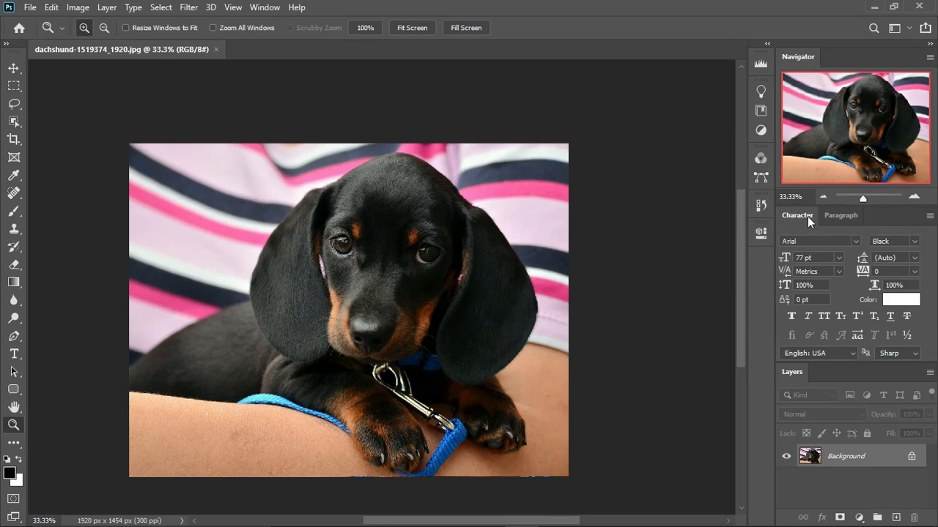
left_click(826, 215)
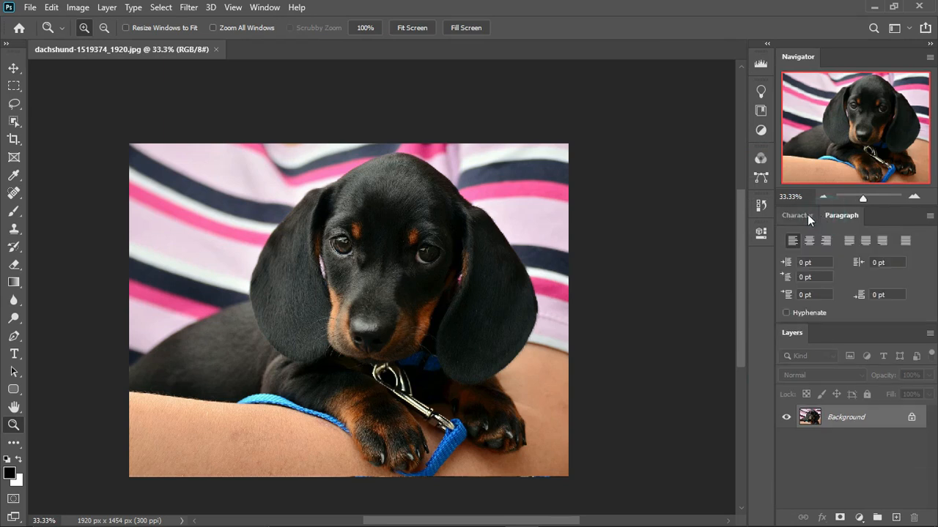
Step: Float Paragraph and Character separately over the canvas, one above the other, and set the paragraph alignment to right
left_click_drag(825, 213, 582, 51)
left_click_drag(834, 225, 630, 176)
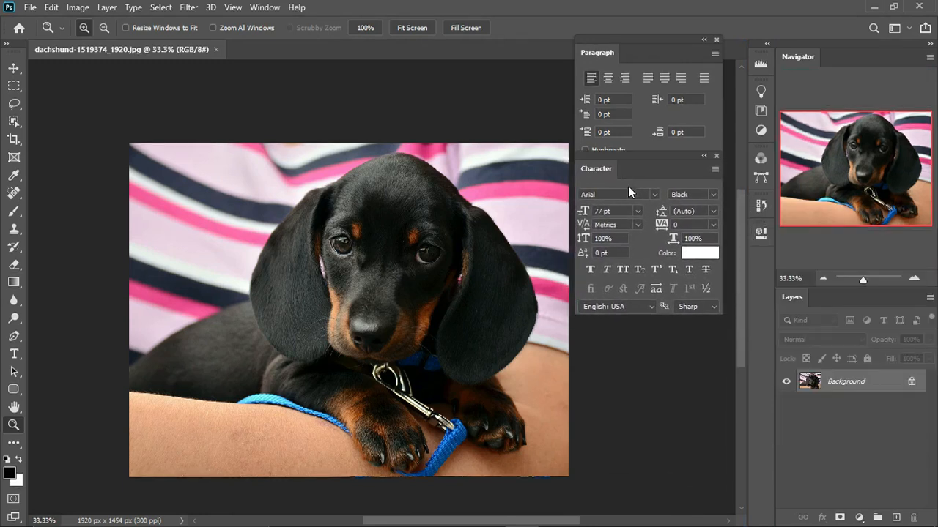
left_click(659, 379)
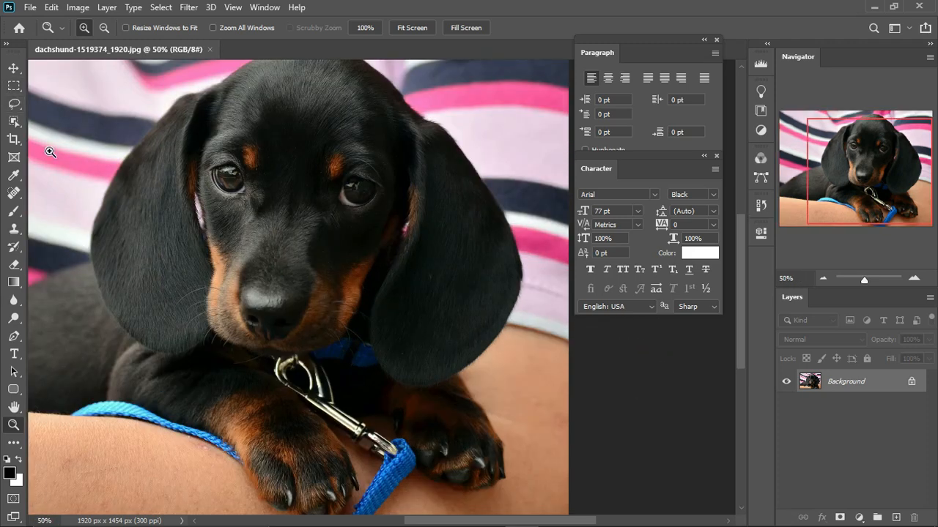
key("ctrl+0")
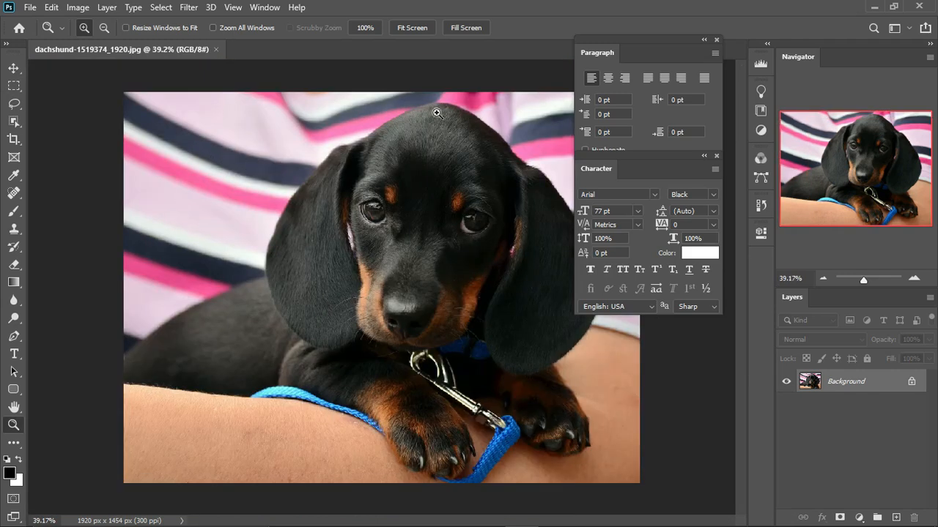
left_click(609, 79)
left_click(624, 78)
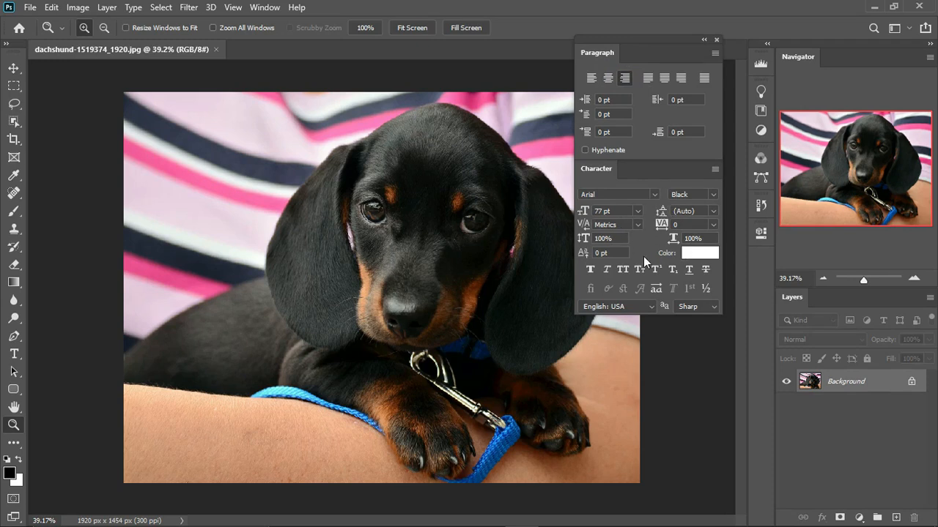
Step: Group Character with Paragraph again and dock the group between Navigator and Layers with Paragraph in front
left_click_drag(593, 171, 633, 49)
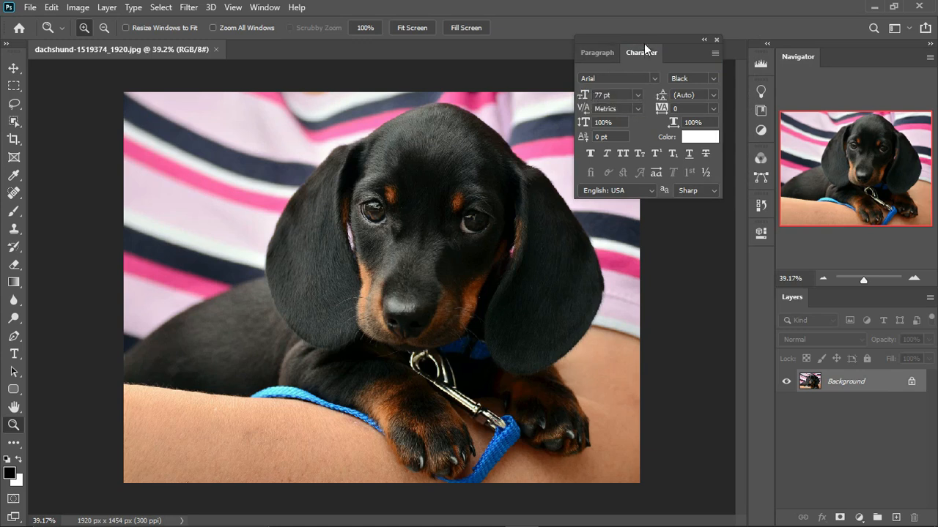
left_click_drag(650, 38, 845, 290)
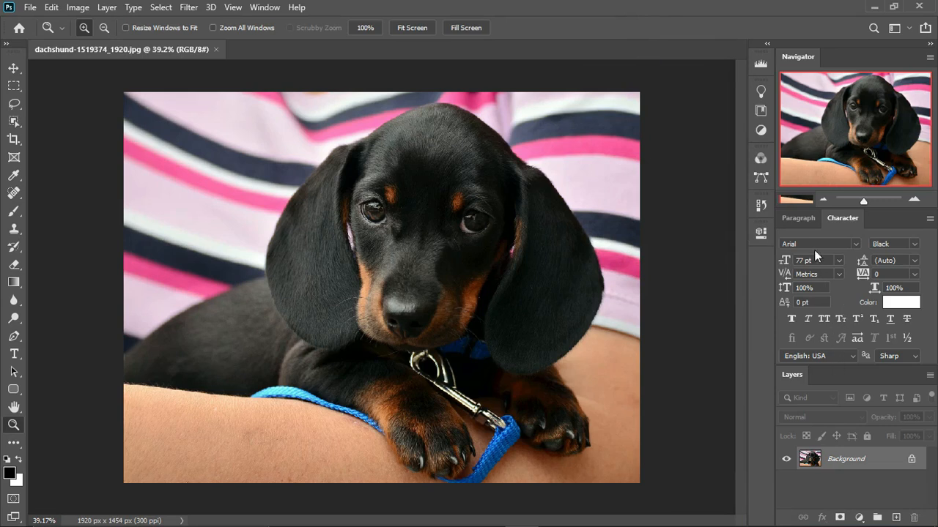
left_click(802, 221)
left_click_drag(830, 328, 834, 320)
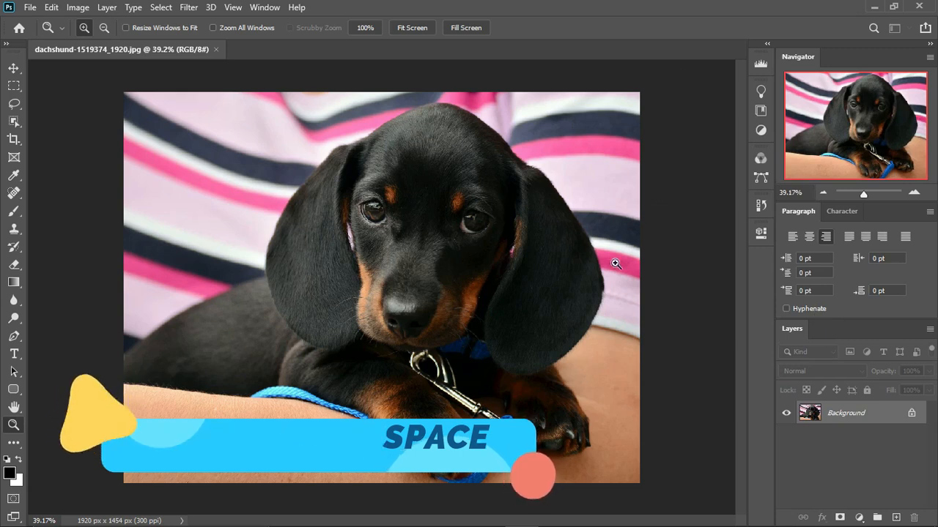
Step: Save the current panel arrangement as a new workspace named GRAPHICS AND TEXT
left_click(273, 7)
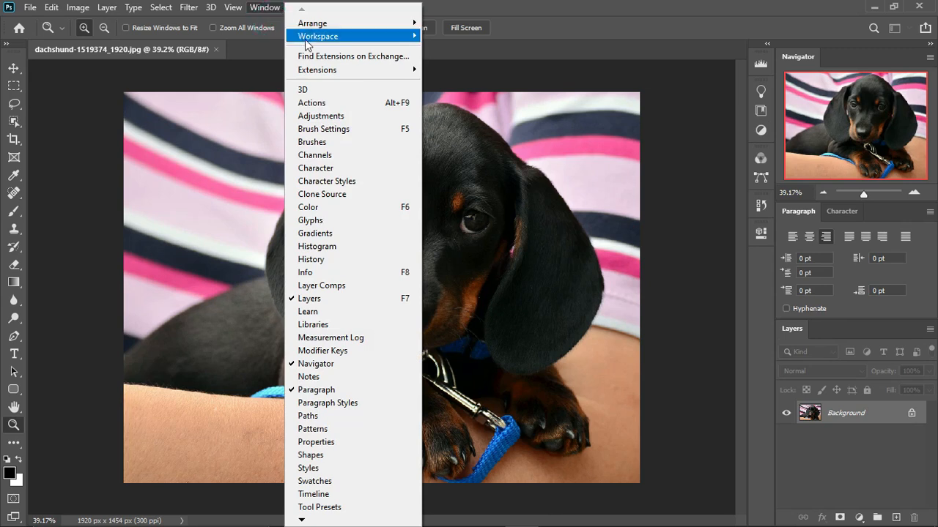
mouse_move(316, 41)
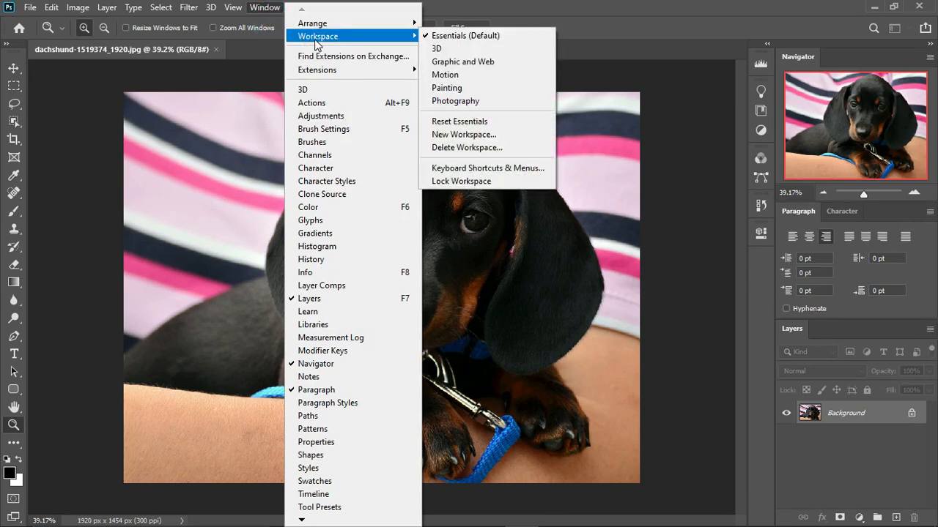
left_click(467, 132)
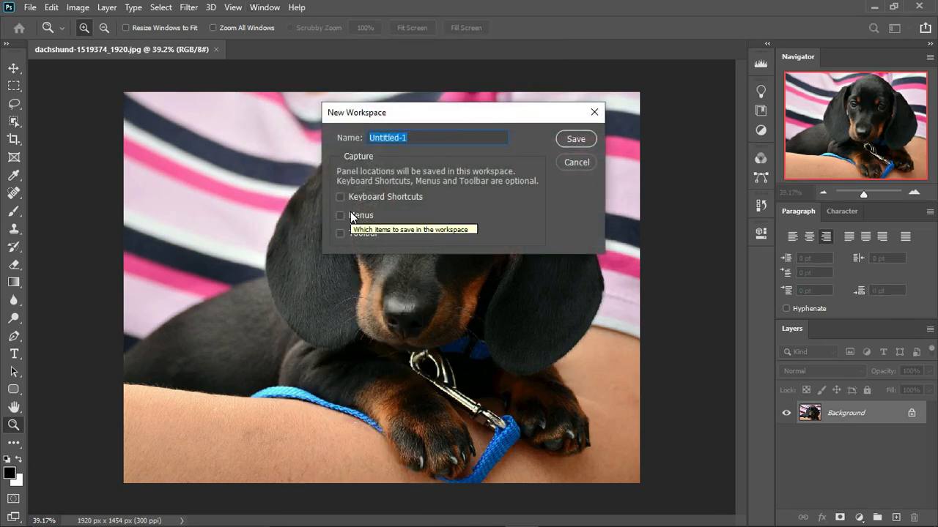
type("GRA")
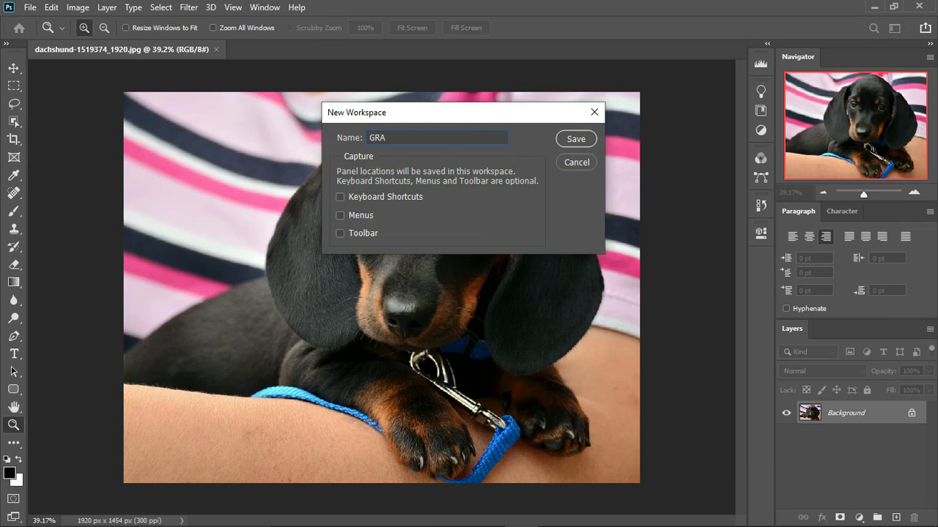
type("PHICS AND TEXT")
left_click(577, 139)
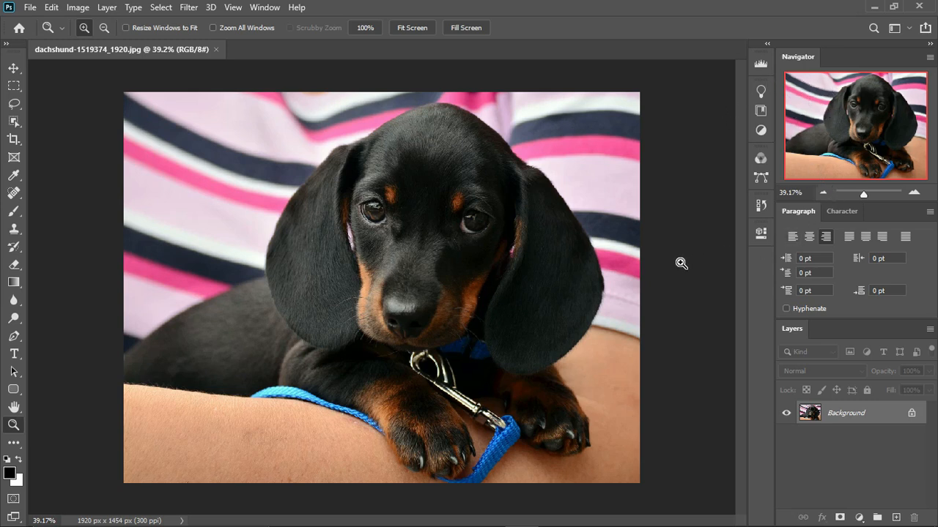
Step: Check the photo's History briefly and switch from the custom workspace to Essentials
left_click(760, 206)
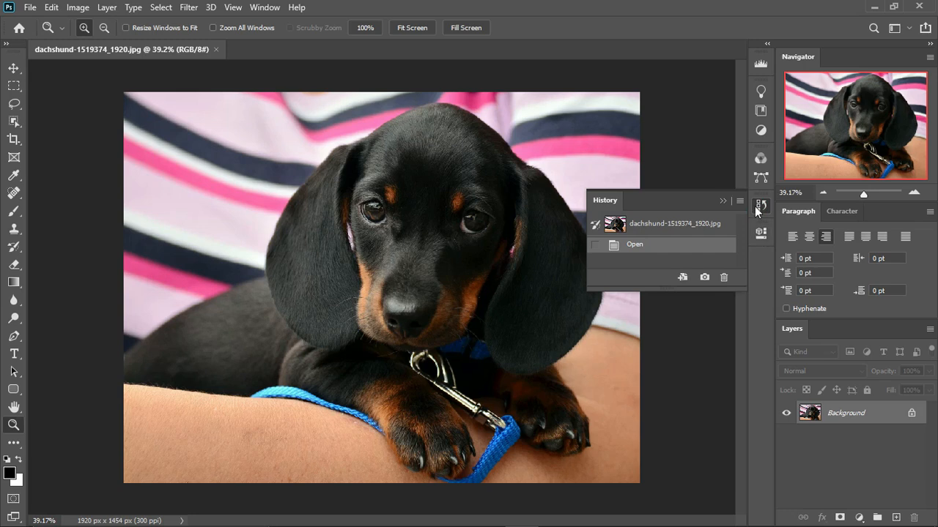
left_click(759, 206)
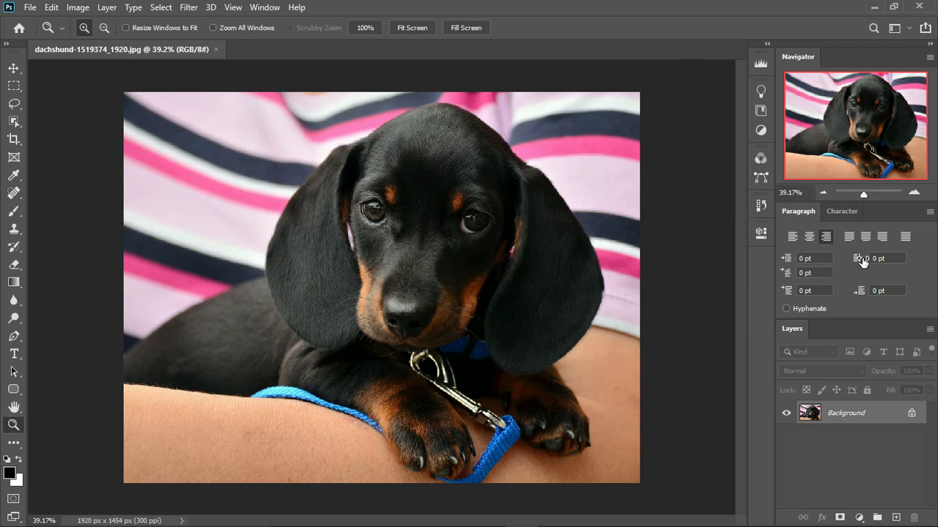
left_click(905, 30)
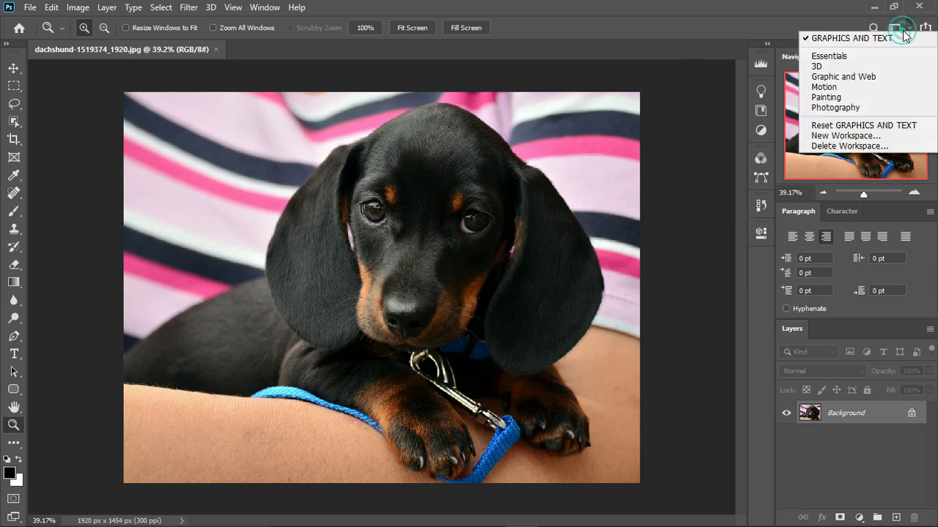
left_click(838, 55)
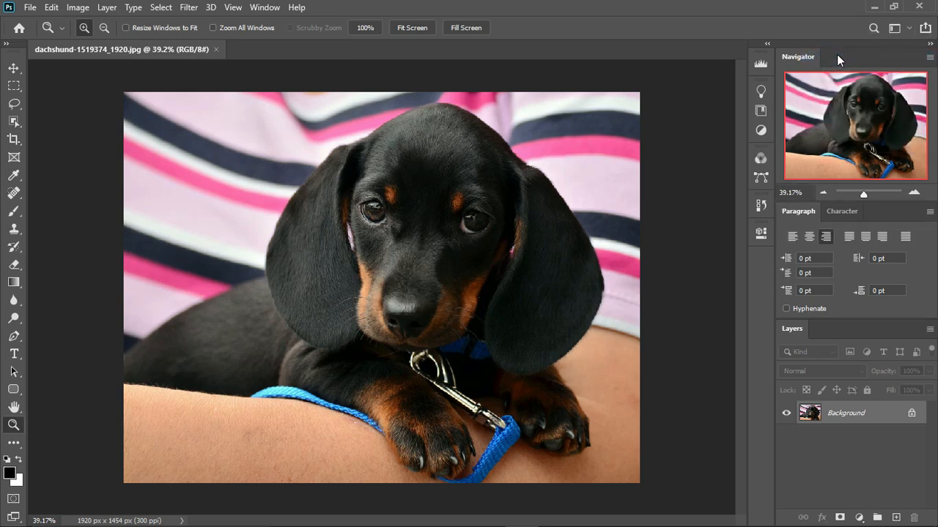
Step: Compare the Painting and 3D workspaces one after another and return to Essentials
left_click(907, 30)
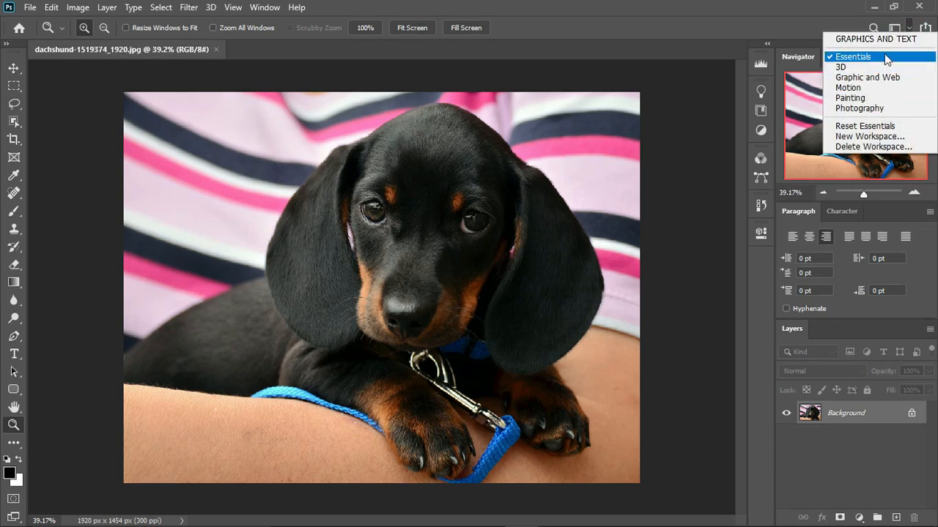
left_click(871, 98)
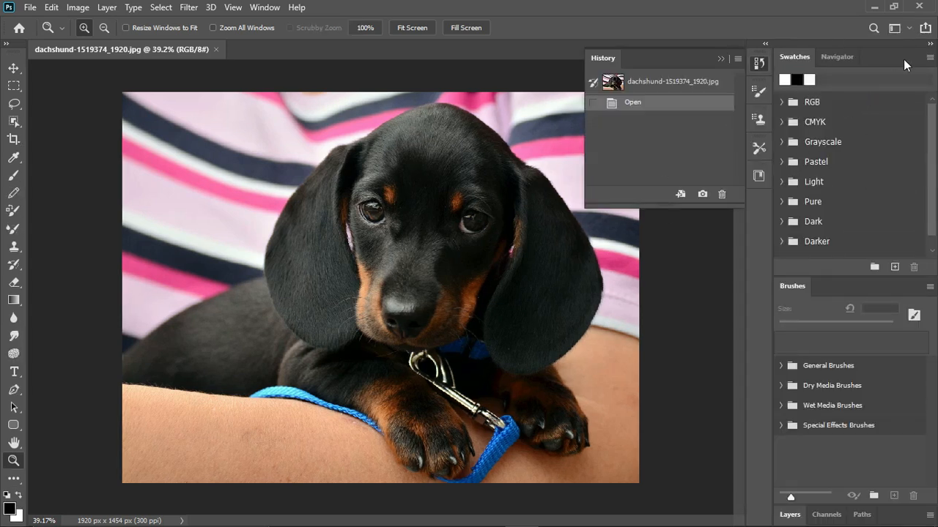
left_click(905, 28)
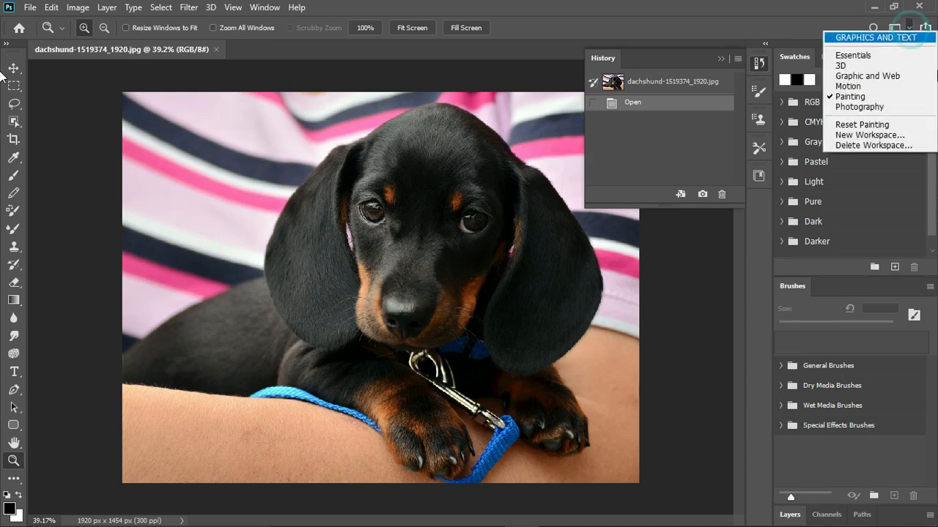
left_click(871, 66)
left_click(915, 27)
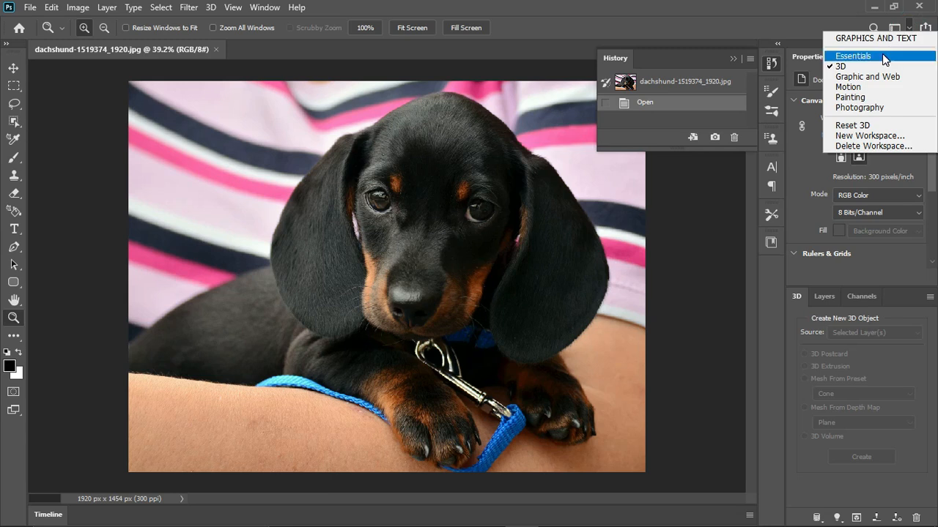
left_click(882, 56)
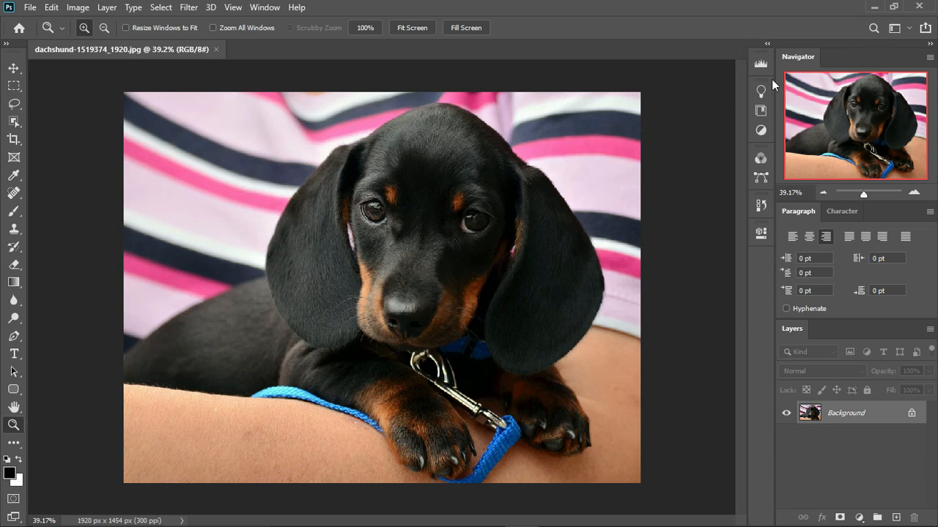
Step: Look through the Histogram, History, Properties, Paths, Channels and Adjustments panels, closing Adjustments at the end
left_click(760, 65)
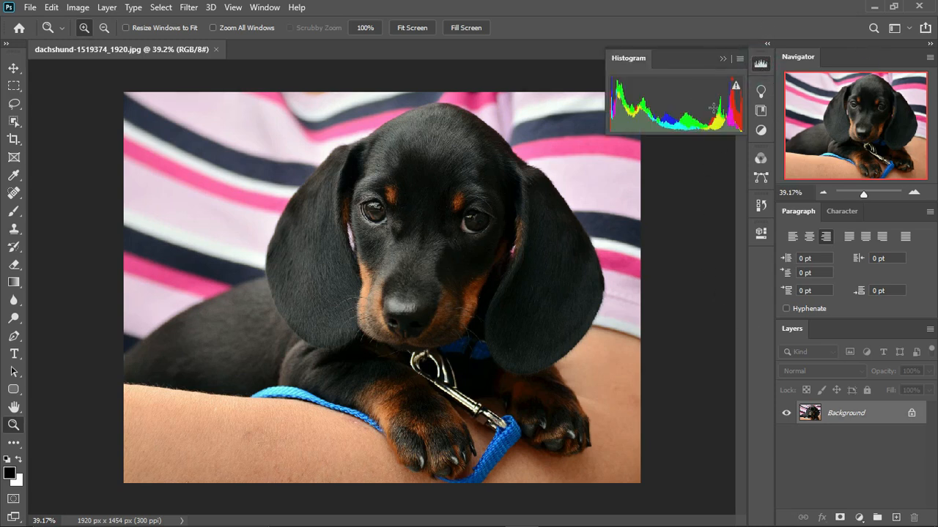
left_click(762, 65)
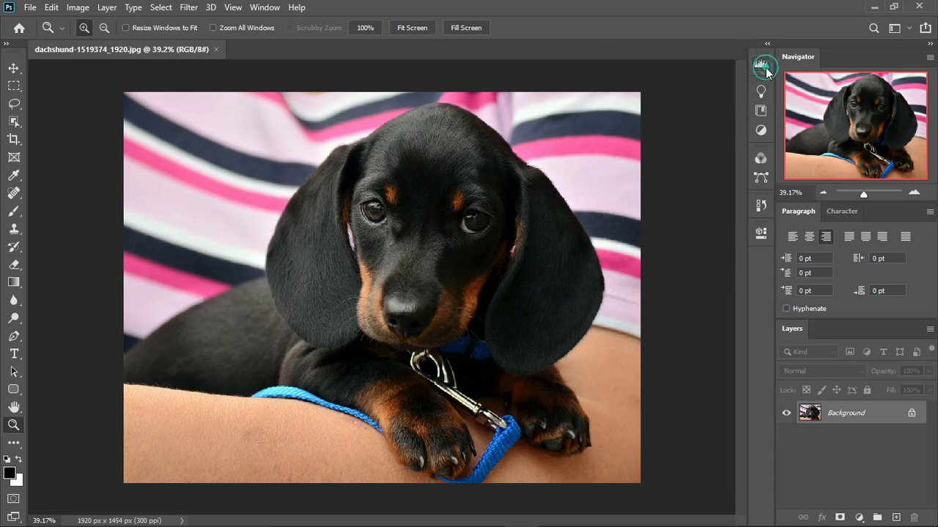
left_click(761, 207)
left_click(761, 231)
left_click(795, 329)
left_click(760, 206)
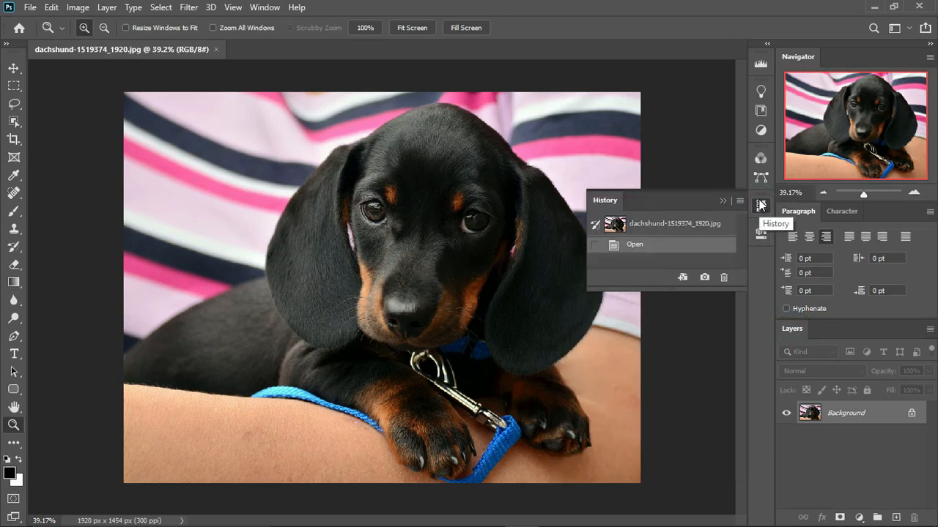
left_click(761, 178)
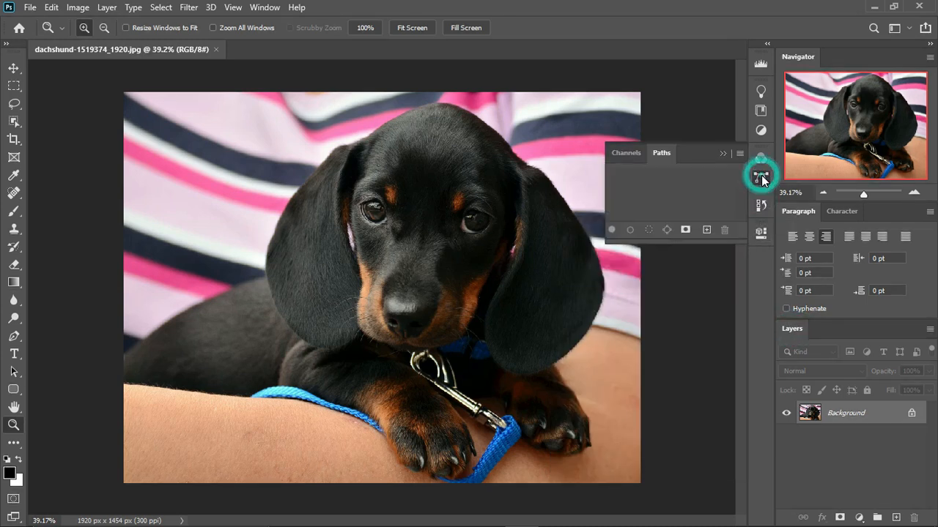
left_click(628, 153)
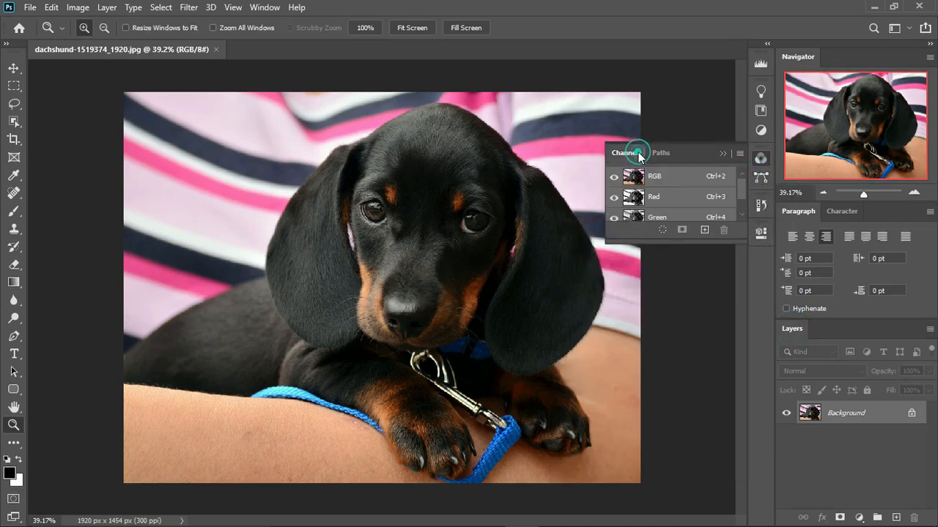
left_click(759, 132)
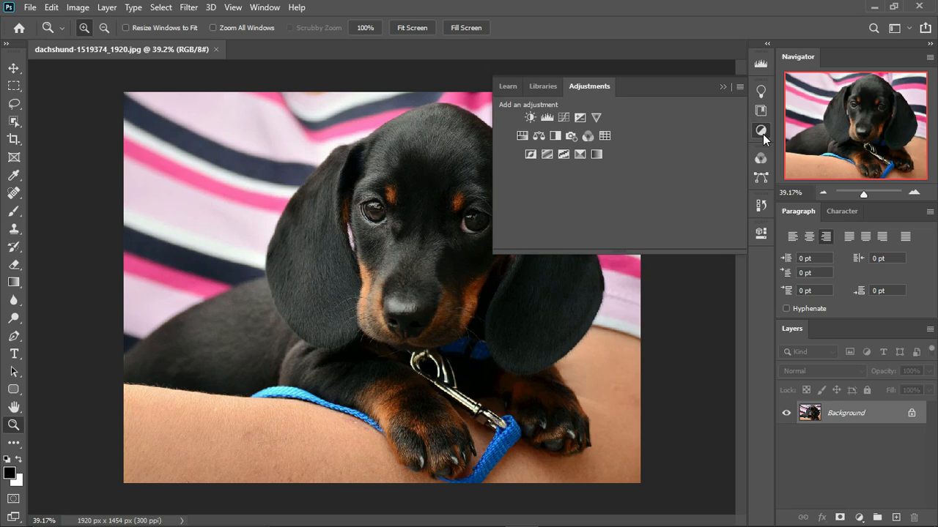
left_click(760, 132)
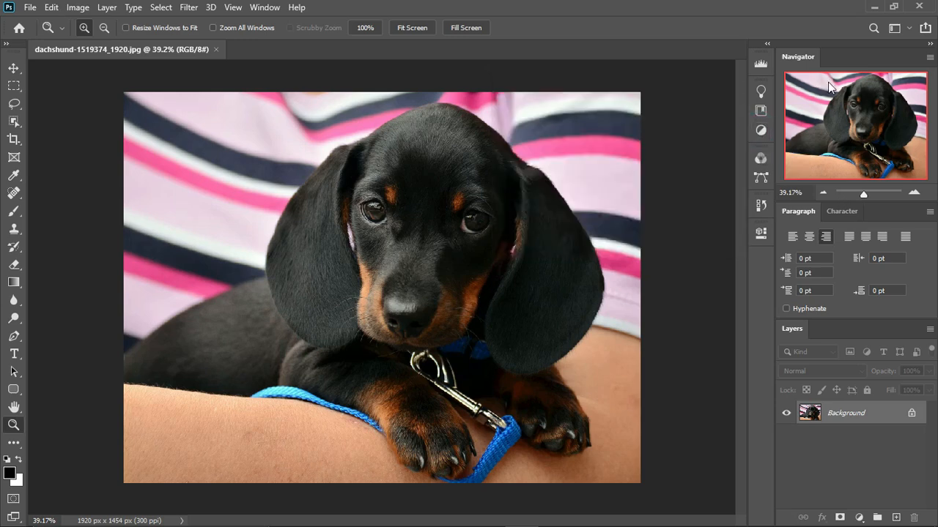
Step: Zoom the photo in and back out to 33.33% with the Navigator, and bring the Character settings to the front
mouse_move(862, 192)
left_mouse_down()
mouse_move(881, 195)
mouse_move(864, 191)
left_mouse_up()
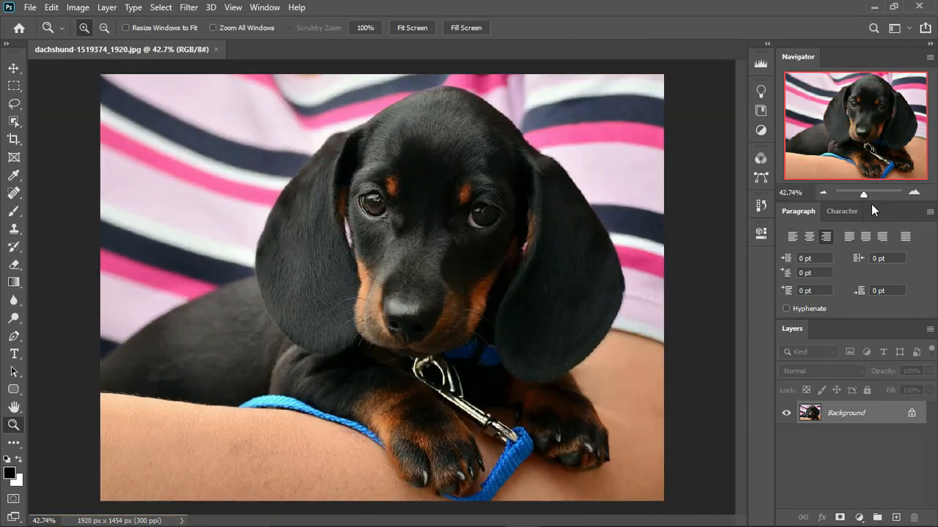
left_click(914, 192)
left_click(821, 194)
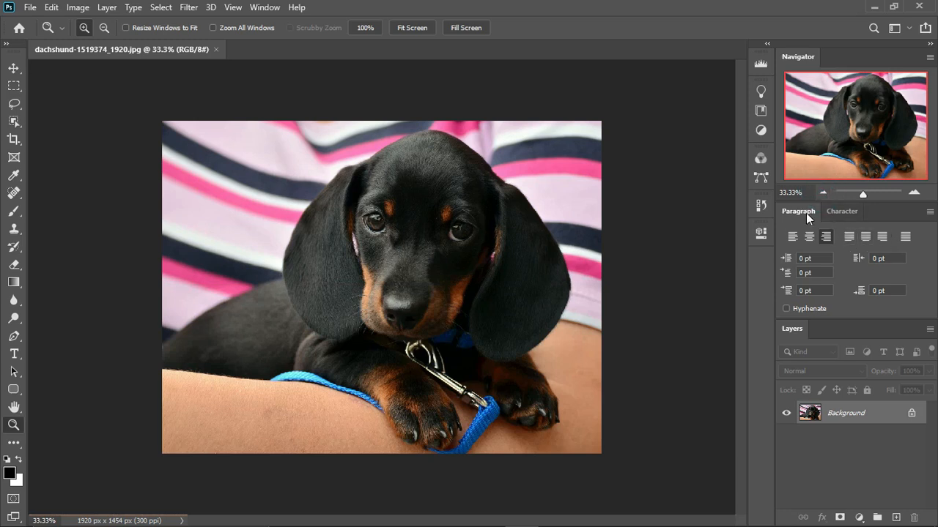
left_click(839, 212)
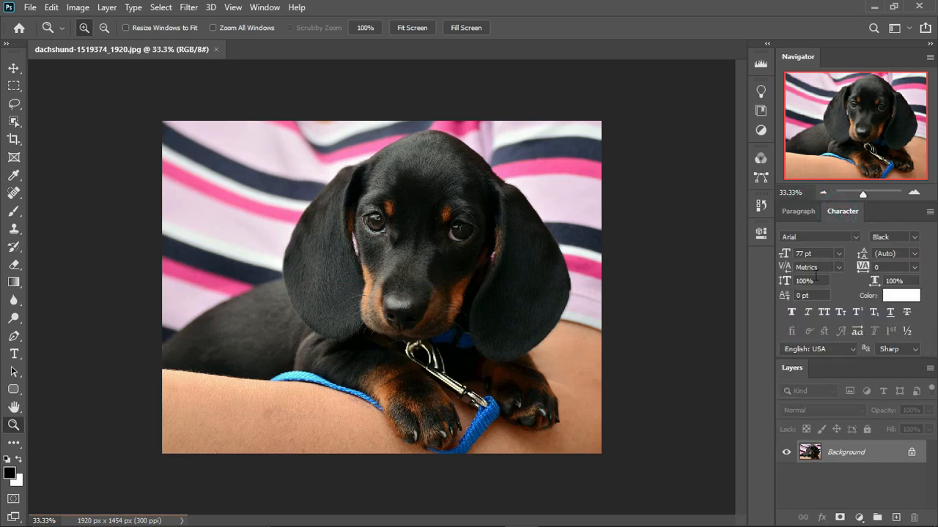
Step: Bring the Paragraph settings to the front and look at the History and Properties panels
left_click(798, 211)
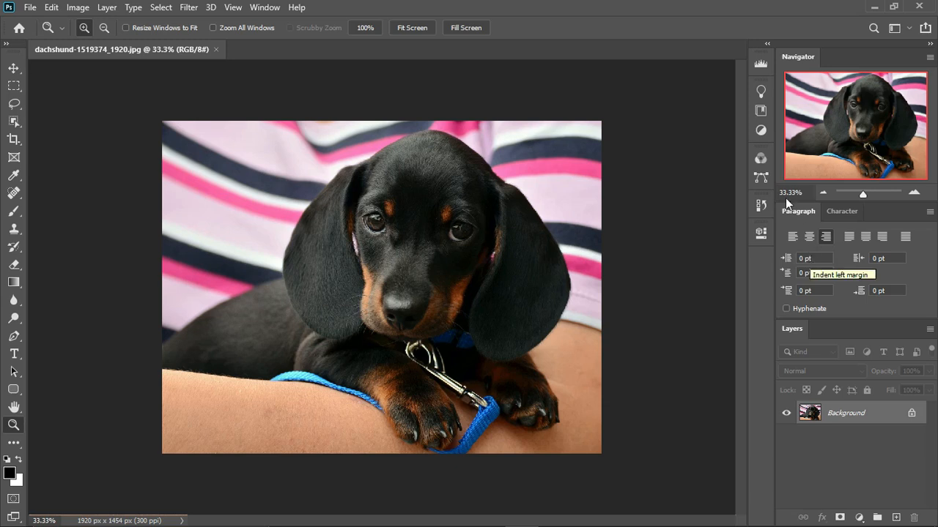
left_click(760, 204)
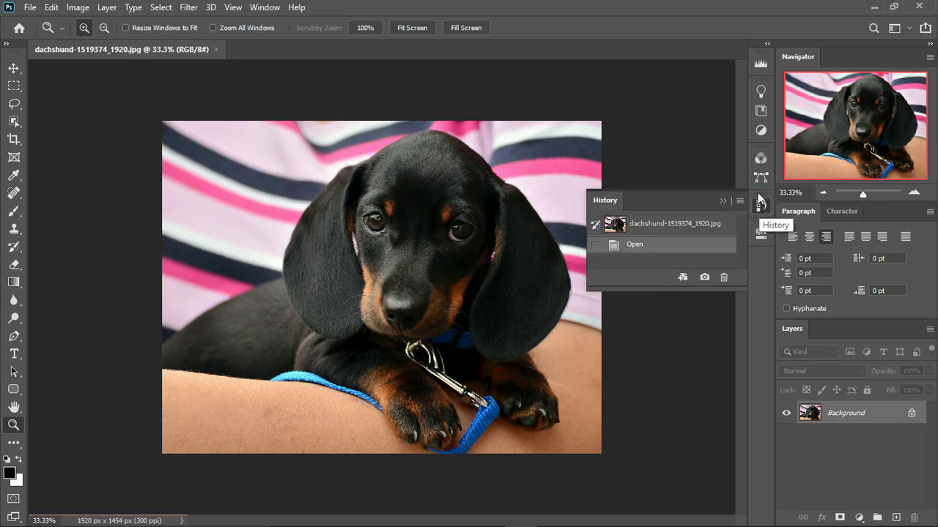
left_click(760, 232)
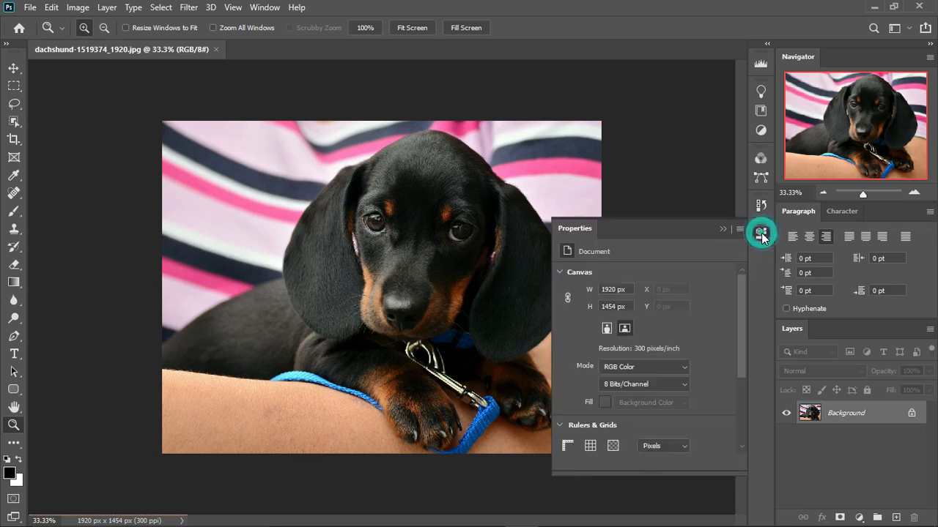
Step: Dock the Channels and Paths panels in the Layers group, check each one, and bring Layers back to the front
left_click(762, 179)
left_click_drag(643, 162, 850, 332)
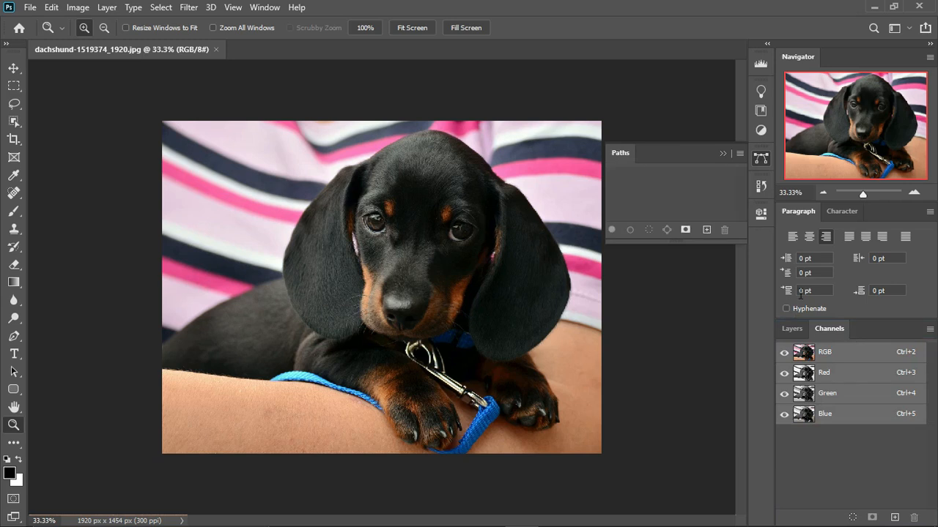
left_click_drag(622, 154, 868, 329)
left_click(798, 327)
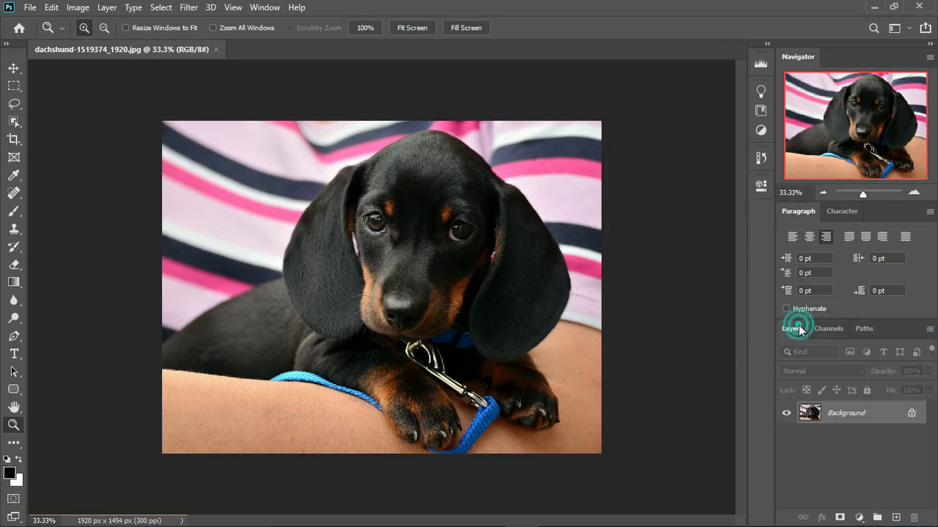
left_click(833, 331)
left_click(863, 329)
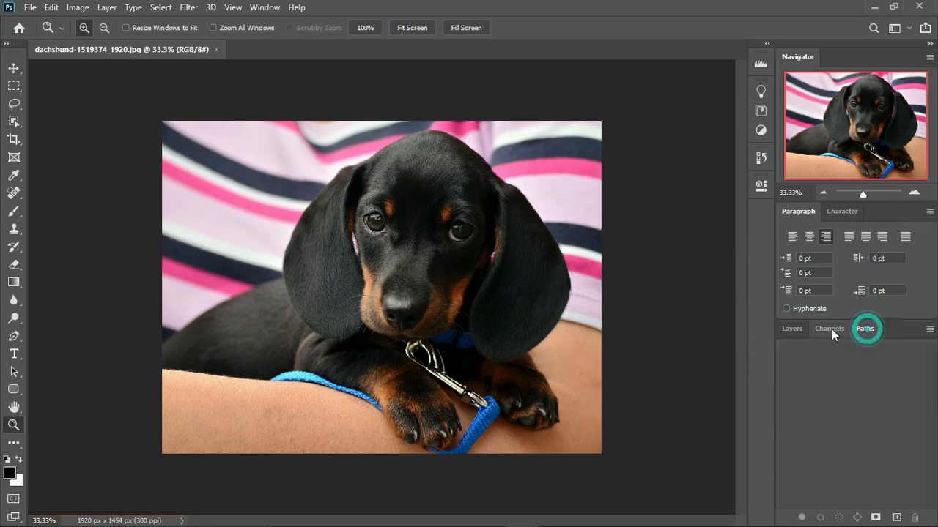
left_click(791, 328)
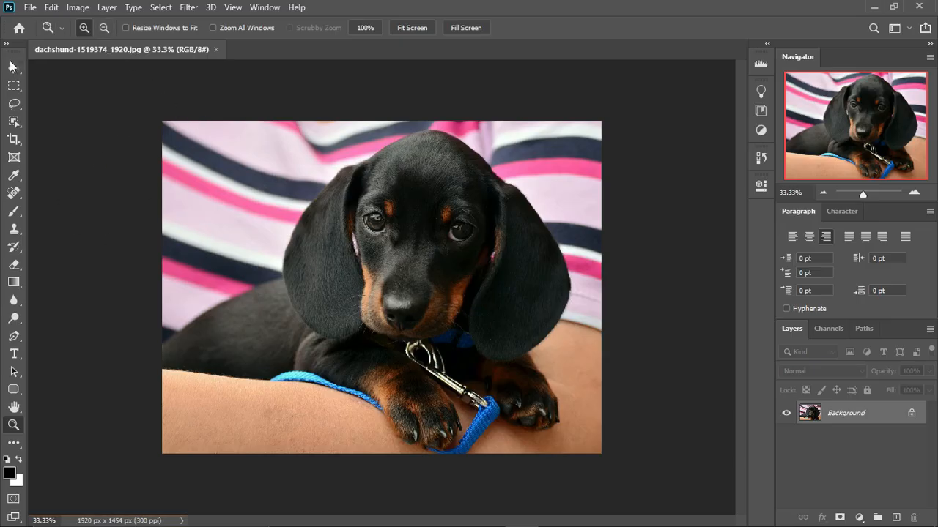
Step: Compare the options of the Move, Rectangular Marquee, Lasso and Object Selection tools
left_click(13, 68)
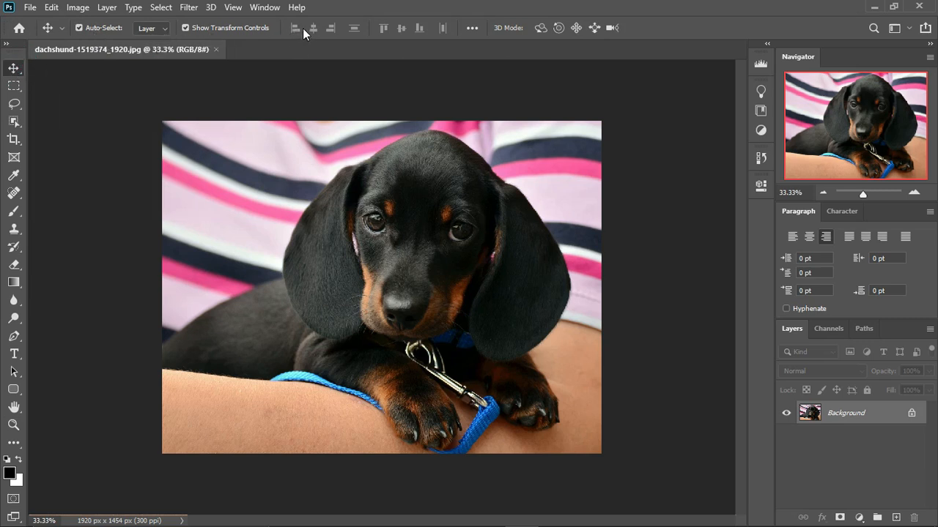
left_click(15, 85)
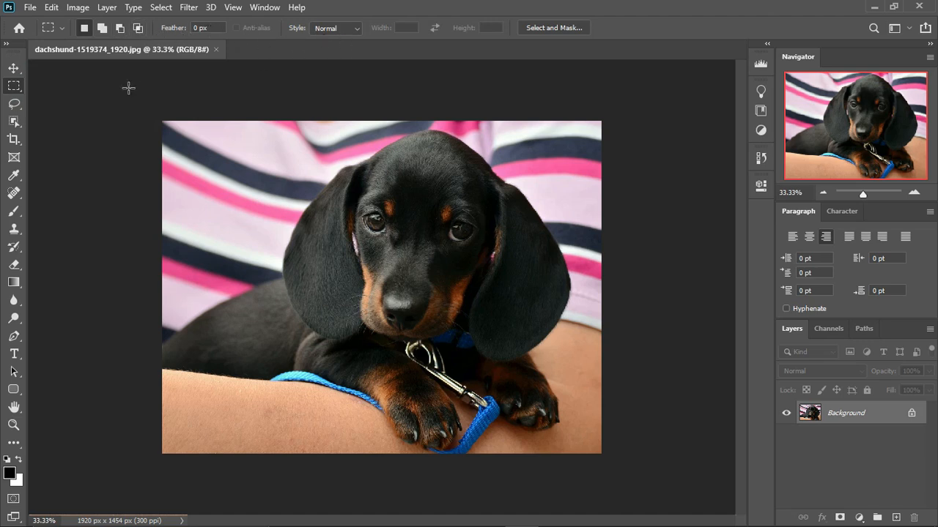
left_click(12, 105)
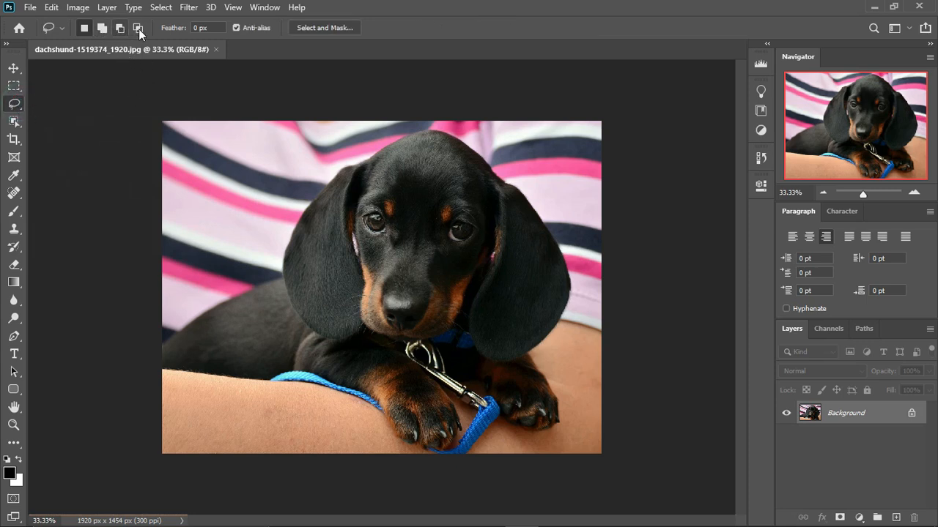
left_click(15, 123)
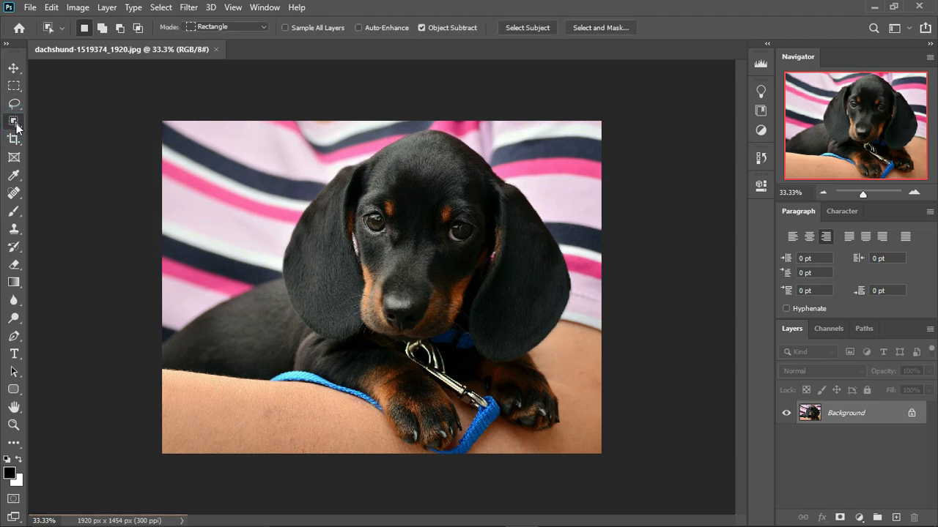
Step: Try the Artboard tool by drawing an artboard about 1230 × 1505 px over the photo, and undo it
left_click(14, 68)
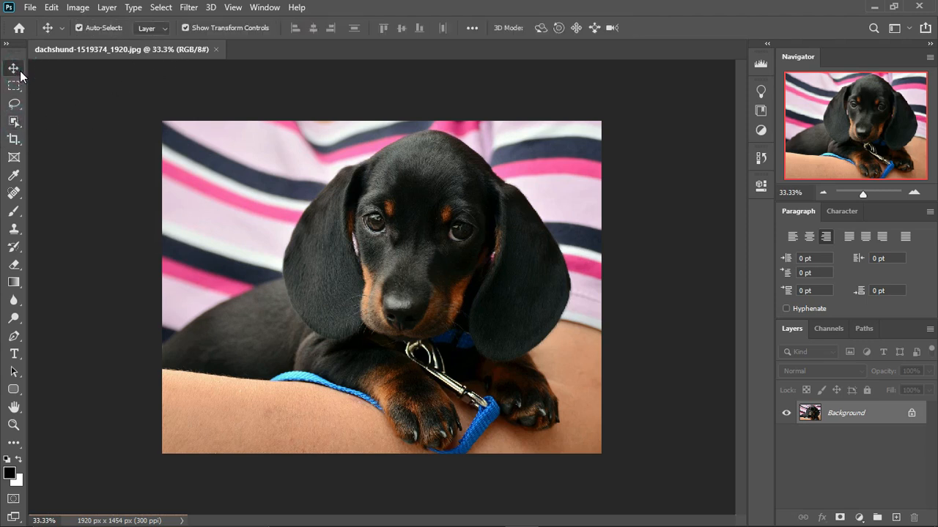
right_click(21, 72)
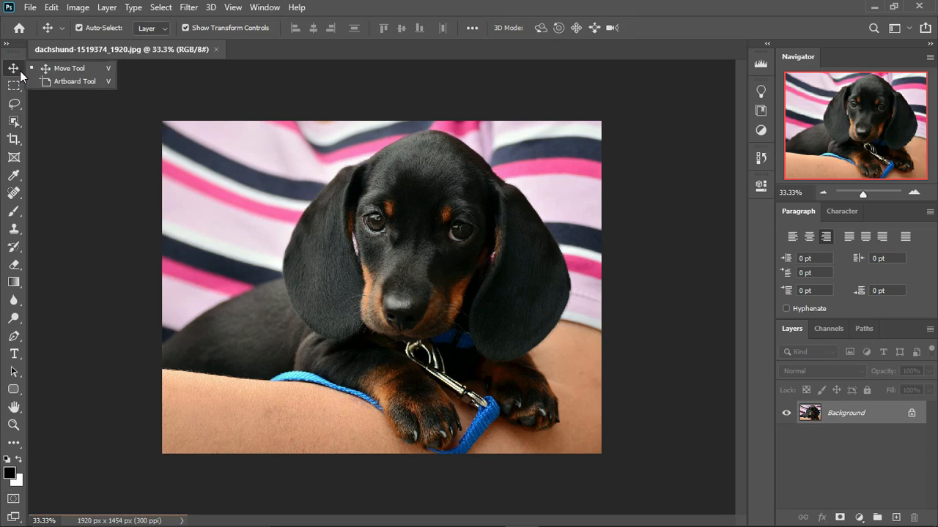
left_click(61, 82)
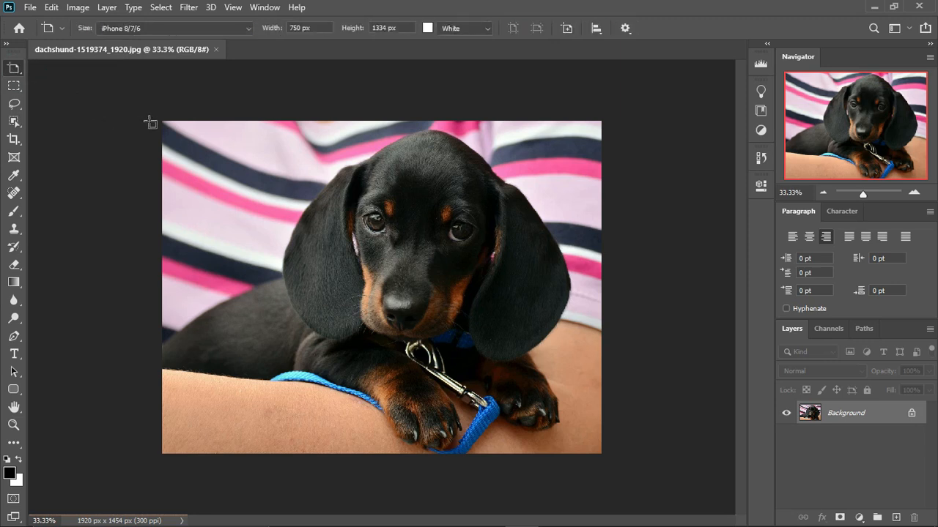
left_click_drag(160, 118, 446, 468)
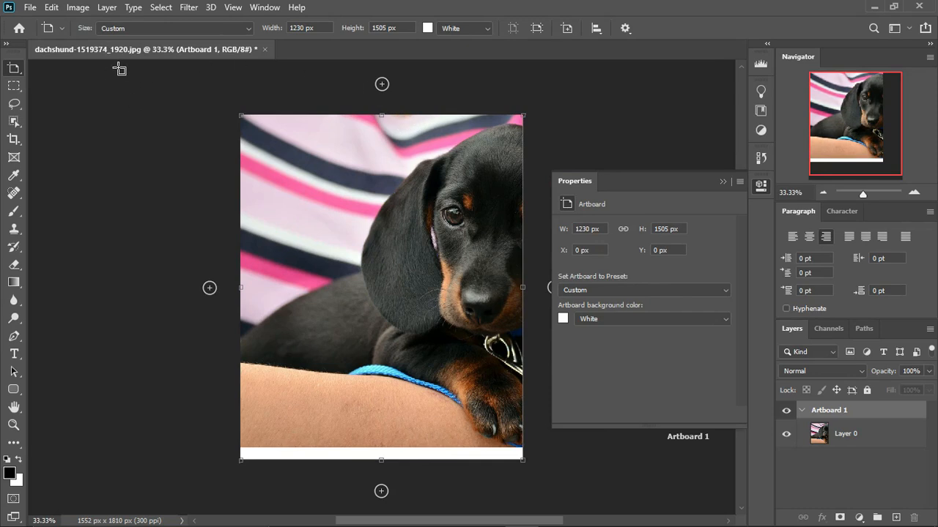
key("ctrl+z")
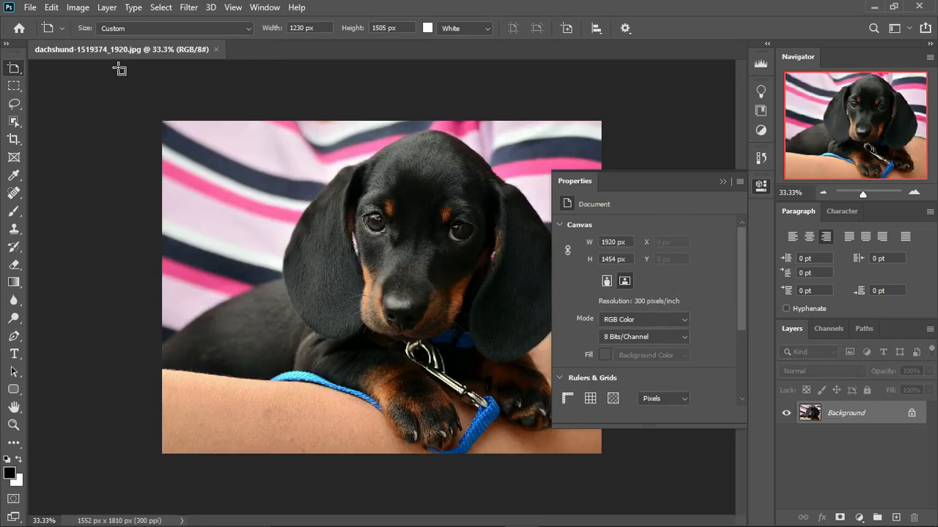
Step: Look through the Marquee and Lasso tool variants and collapse the Properties panel
left_click(19, 87)
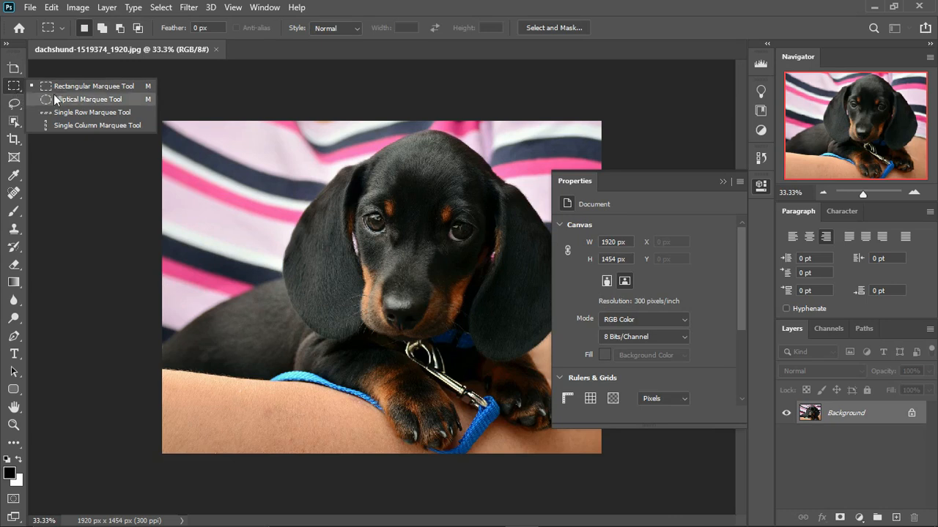
left_click(15, 103)
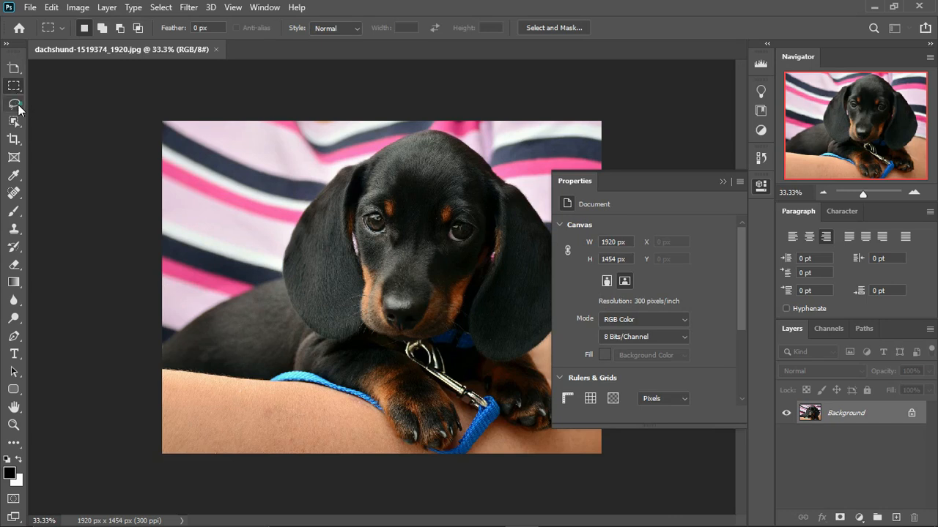
left_click(15, 103)
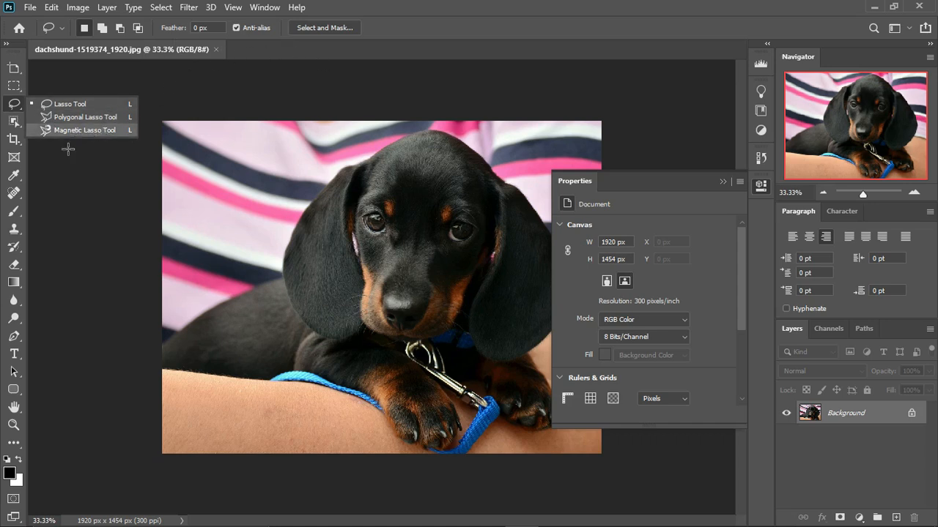
left_click(15, 105)
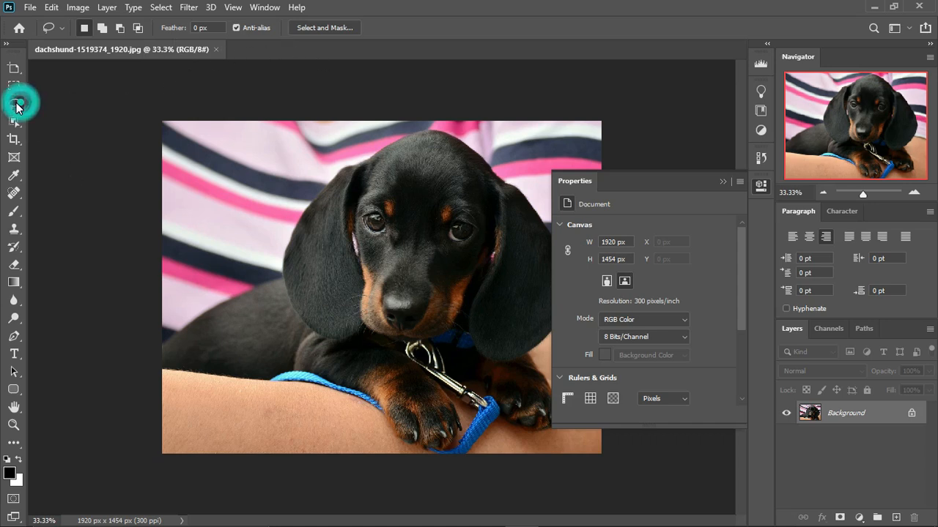
left_click(760, 188)
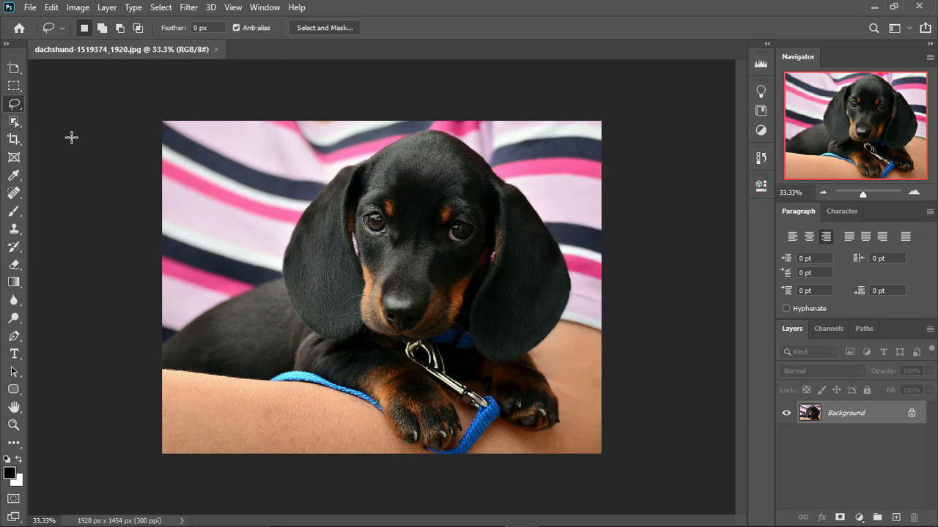
Step: Examine the tool variants grouped with the Lasso, Brush, Spot Healing Brush and Eyedropper, ending with the Frame tool
right_click(14, 108)
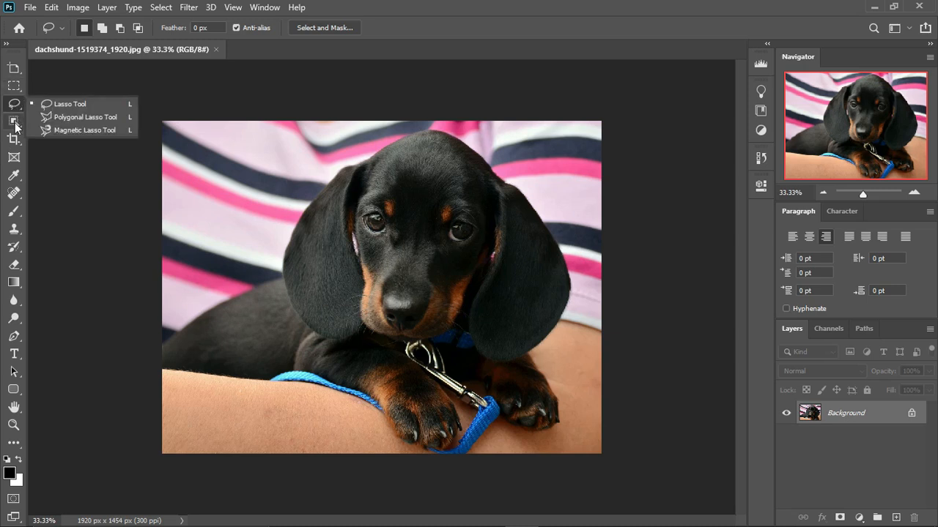
left_click(14, 211)
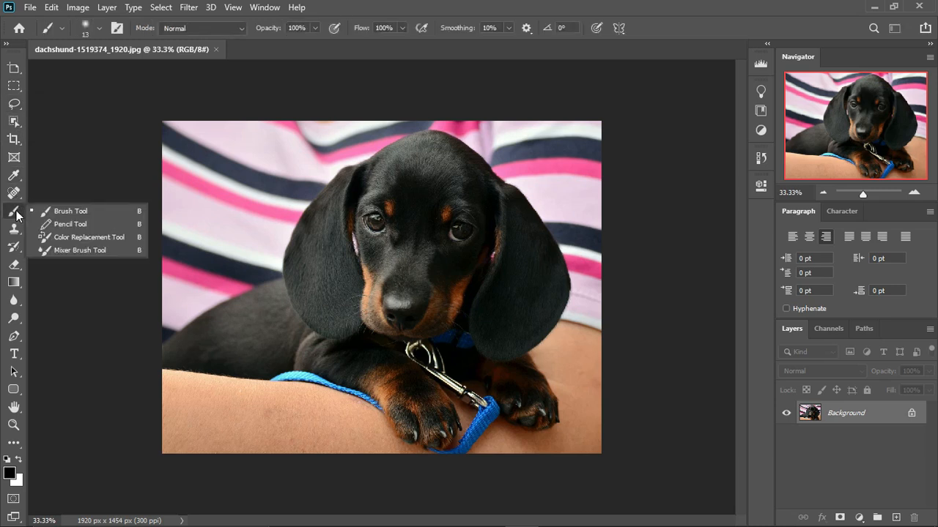
left_click(13, 194)
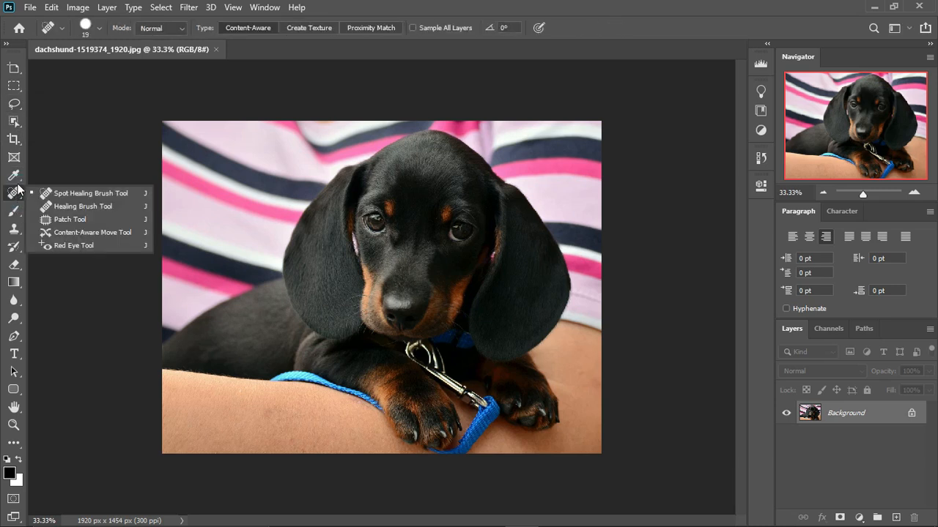
left_click(21, 182)
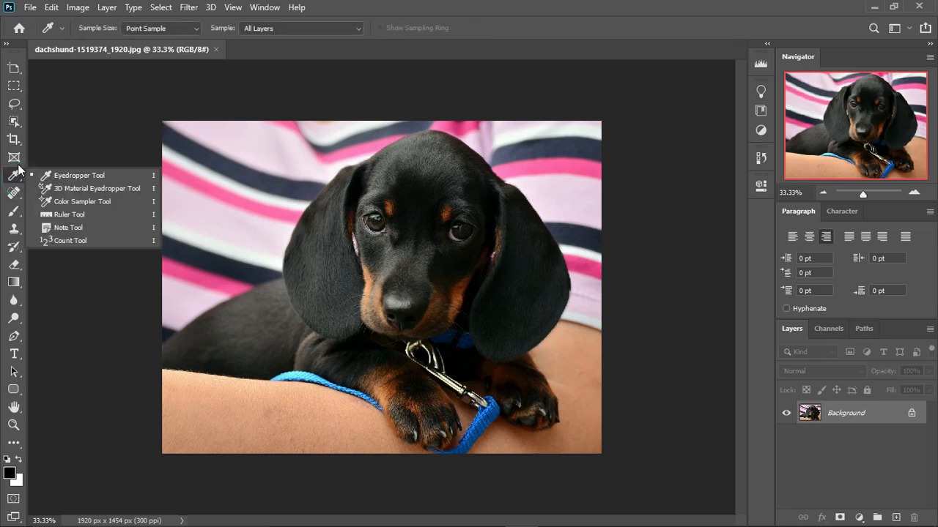
left_click(15, 159)
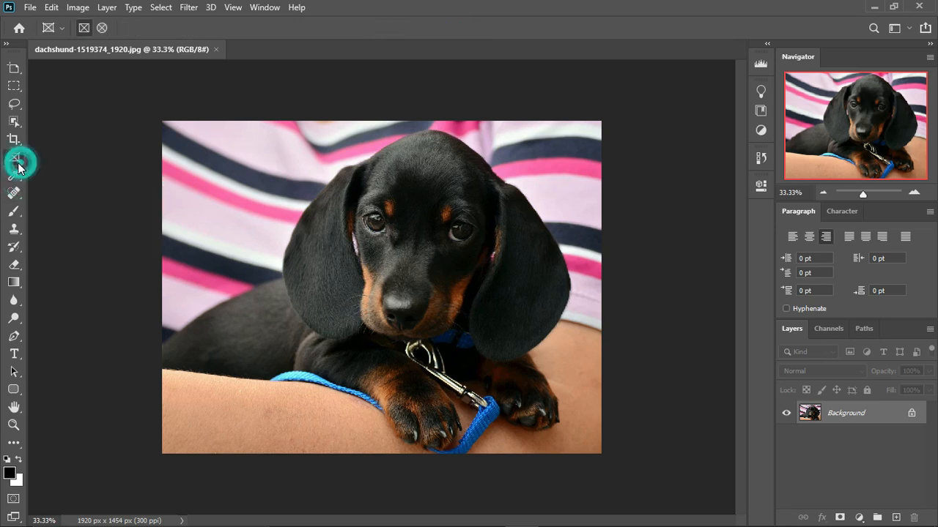
Step: Select the striped fabric and skin around the puppy with the Quick Selection tool, leaving the puppy's head and body out
left_click(12, 125)
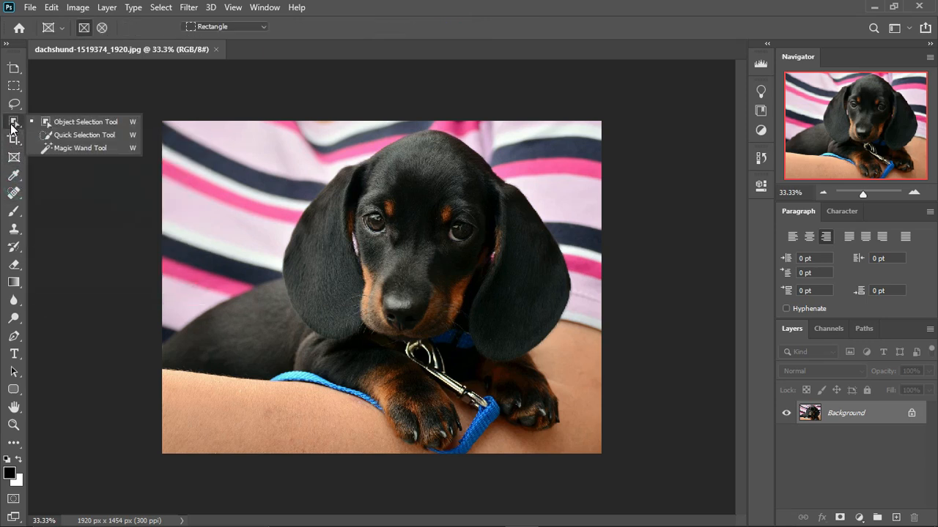
left_click(74, 135)
mouse_move(168, 224)
left_mouse_down()
mouse_move(231, 177)
mouse_move(208, 200)
left_mouse_up()
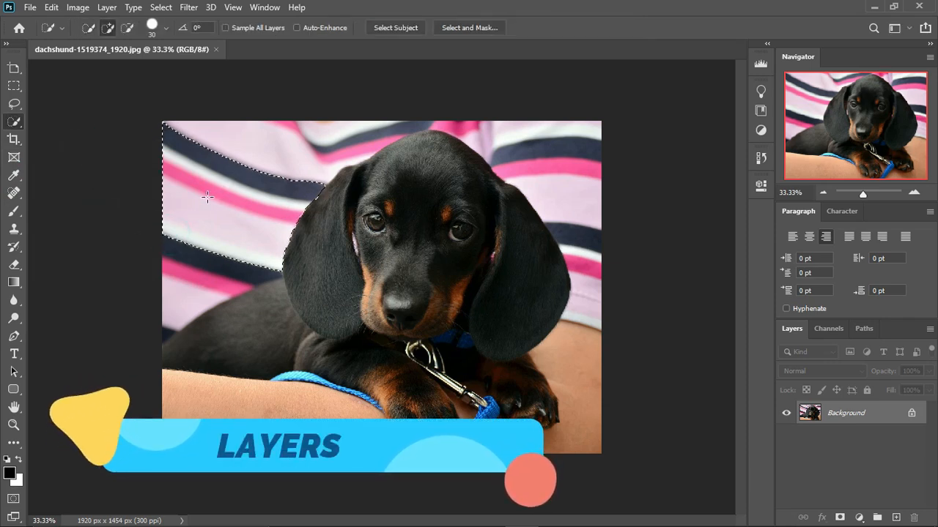
left_click_drag(175, 254, 186, 292)
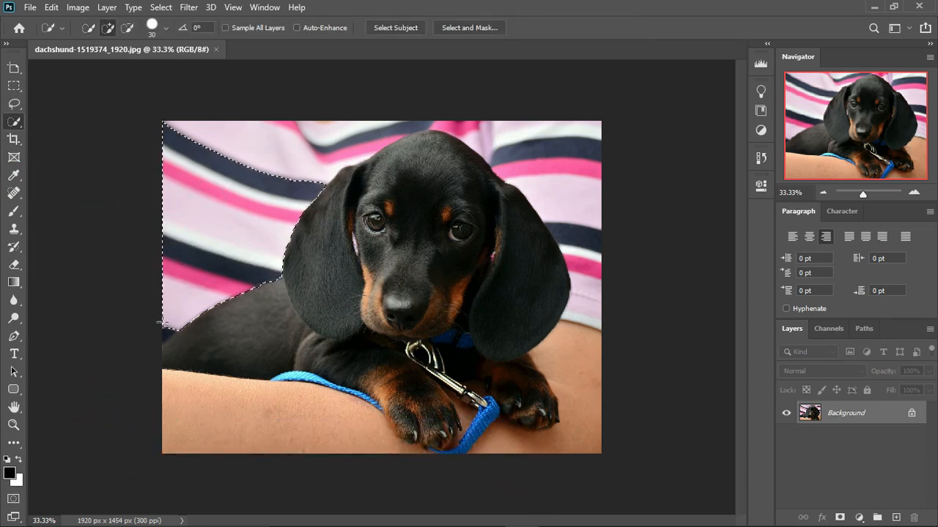
mouse_move(275, 170)
left_mouse_down()
mouse_move(299, 146)
mouse_move(452, 121)
mouse_move(505, 139)
mouse_move(527, 152)
mouse_move(566, 214)
mouse_move(586, 289)
mouse_move(572, 359)
left_mouse_up()
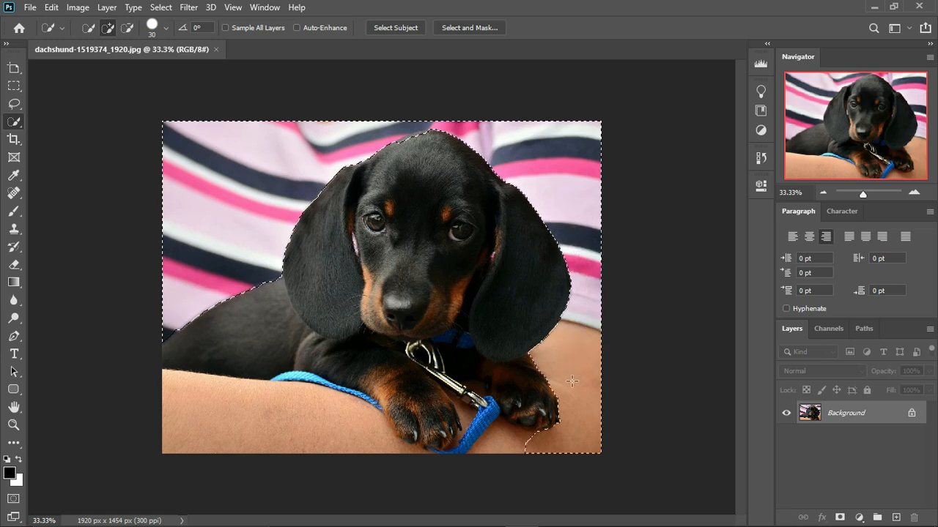
mouse_move(577, 374)
left_mouse_down()
mouse_move(521, 432)
mouse_move(467, 448)
mouse_move(370, 439)
mouse_move(233, 397)
left_mouse_up()
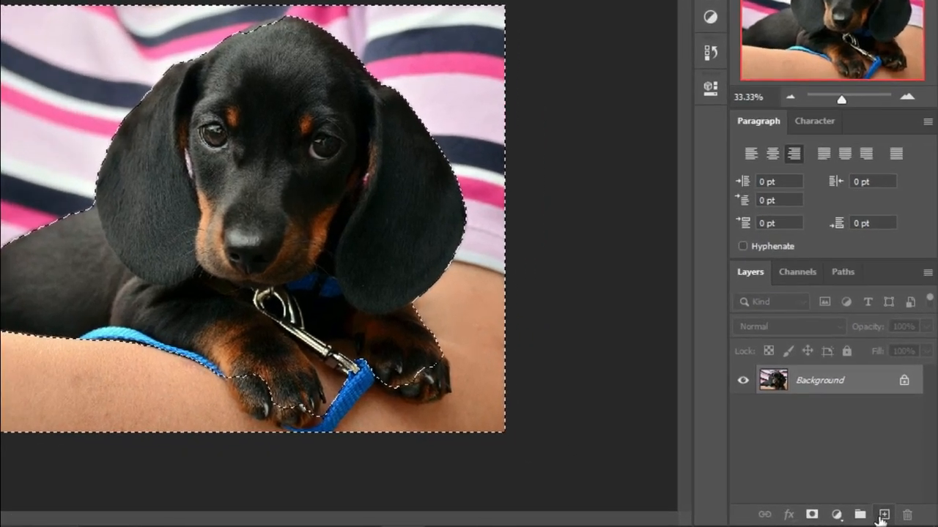
Step: Add a new layer above the Background and set the Brush tool's size to 800
left_click(888, 517)
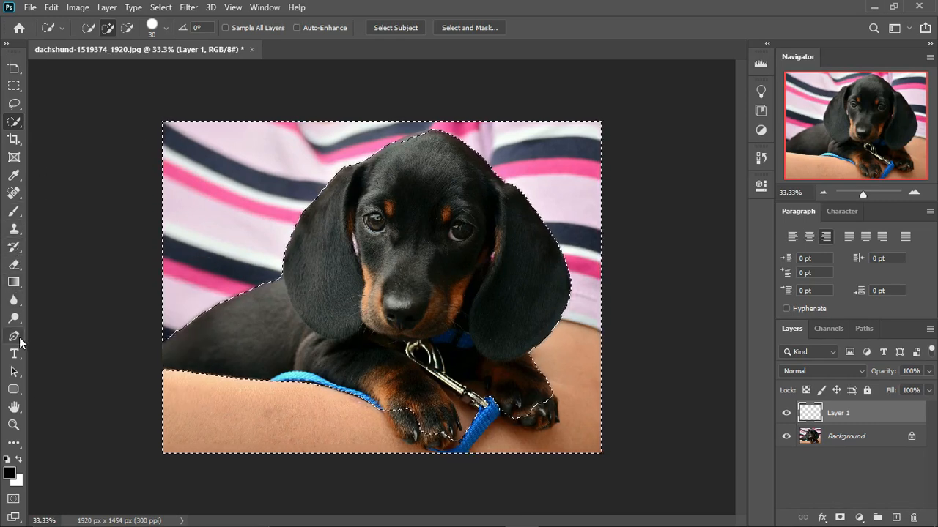
left_click(13, 212)
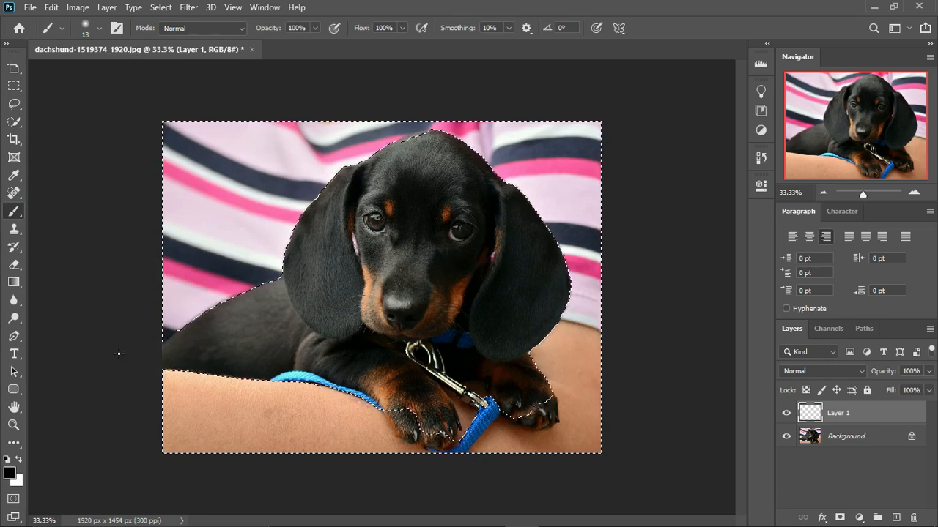
key("bracketright")
key("bracketright")
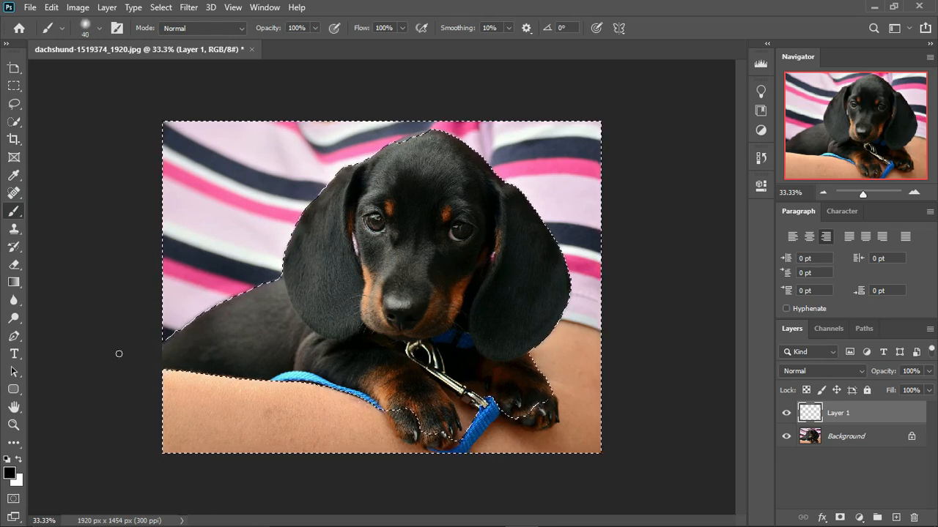
key("bracketright")
key("bracketright")
key("bracketright")
key("bracketright")
key("bracketright")
key("bracketright")
key("bracketright")
key("bracketright")
key("bracketright")
key("bracketright")
key("bracketright")
key("bracketright")
key("bracketright")
key("bracketright")
key("bracketright")
key("bracketright")
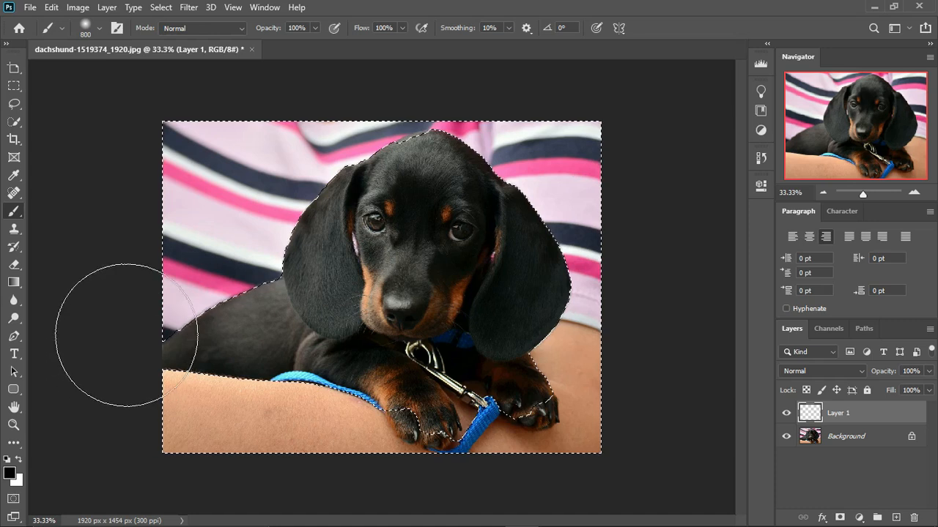
Step: Paint the selected background around the puppy solid black on Layer 1 with the Brush tool and remove the selection
left_click_drag(168, 271, 208, 253)
mouse_move(260, 237)
left_mouse_down()
mouse_move(371, 152)
mouse_move(211, 191)
mouse_move(243, 147)
mouse_move(163, 299)
mouse_move(298, 130)
mouse_move(537, 141)
mouse_move(586, 255)
mouse_move(595, 218)
mouse_move(585, 227)
mouse_move(585, 325)
mouse_move(558, 360)
mouse_move(566, 418)
mouse_move(568, 400)
mouse_move(578, 425)
mouse_move(394, 425)
left_mouse_up()
mouse_move(220, 396)
left_mouse_down()
mouse_move(229, 364)
mouse_move(121, 382)
mouse_move(246, 300)
mouse_move(126, 486)
mouse_move(164, 479)
mouse_move(234, 431)
left_mouse_up()
mouse_move(611, 271)
left_mouse_down()
mouse_move(511, 153)
mouse_move(266, 146)
mouse_move(186, 275)
mouse_move(274, 448)
left_mouse_up()
key("ctrl+d")
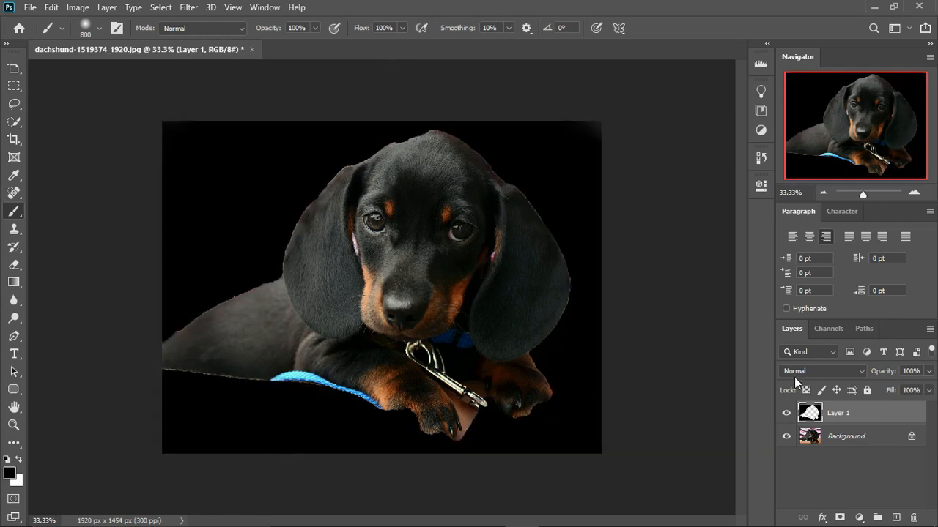
Step: Toggle Layer 1's visibility several times to compare the image with and without the black paint, leaving the layer hidden
left_click(783, 416)
left_click(783, 416)
left_click(783, 416)
left_click(783, 417)
left_click(783, 416)
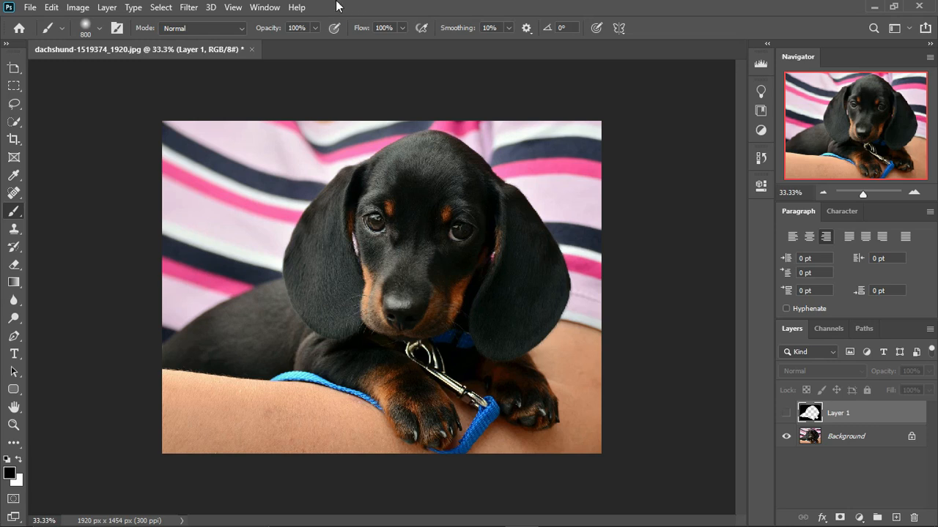
Step: Examine the file, editing and image commands, including the export, automation, purge, color mode, image rotation and variables options
left_click(31, 8)
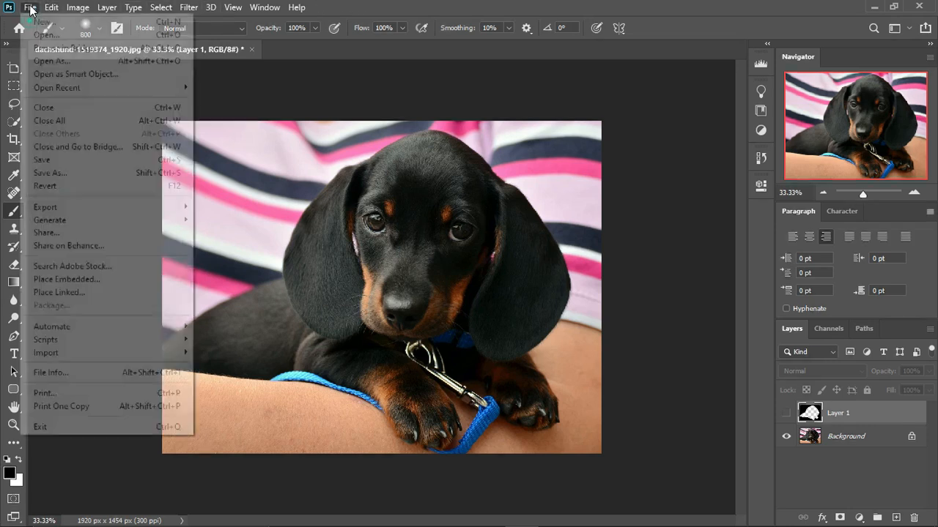
left_click(31, 8)
left_click(29, 9)
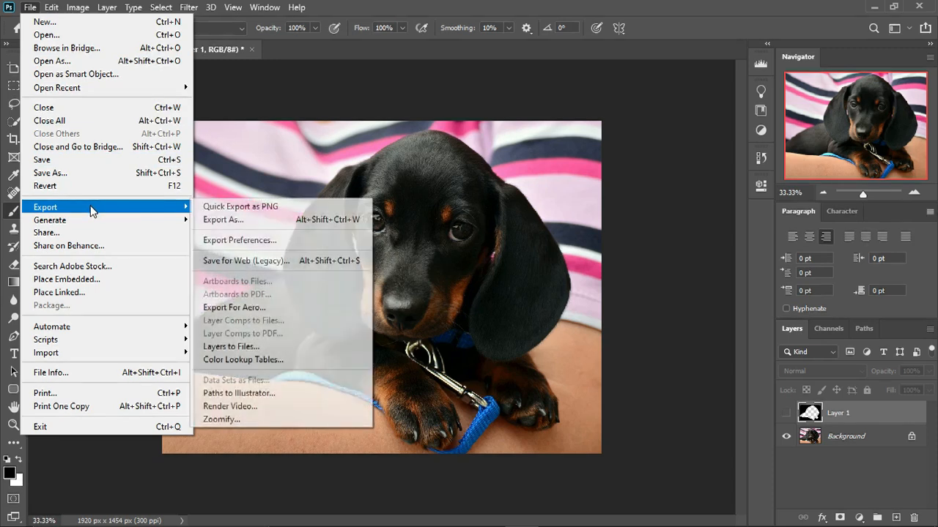
mouse_move(89, 213)
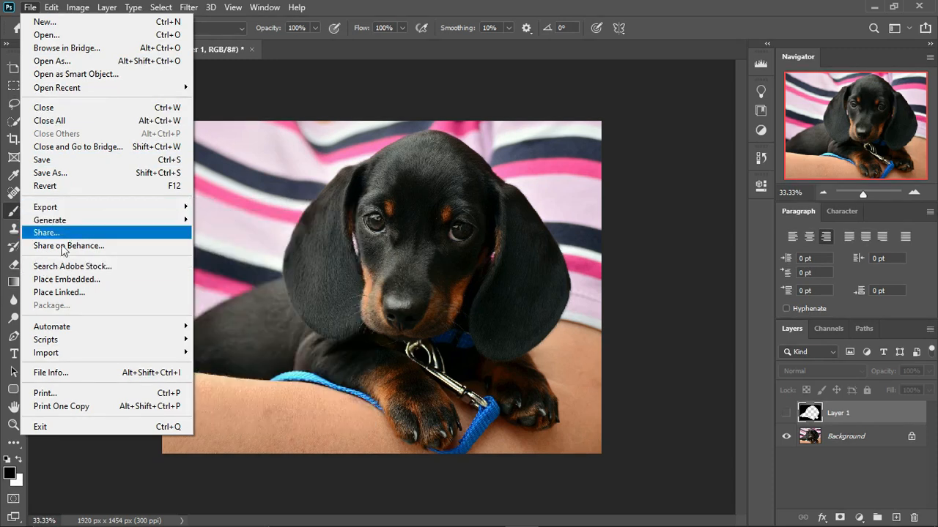
mouse_move(79, 330)
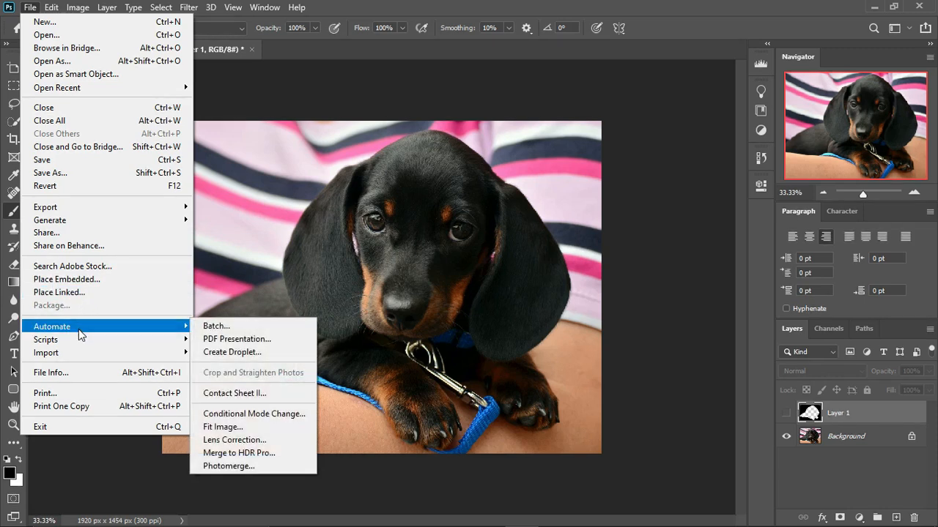
mouse_move(52, 7)
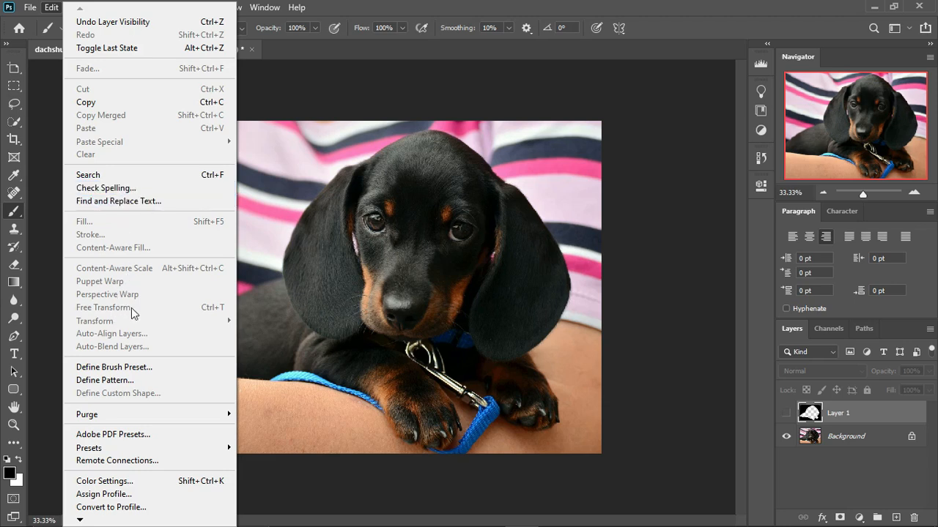
mouse_move(141, 423)
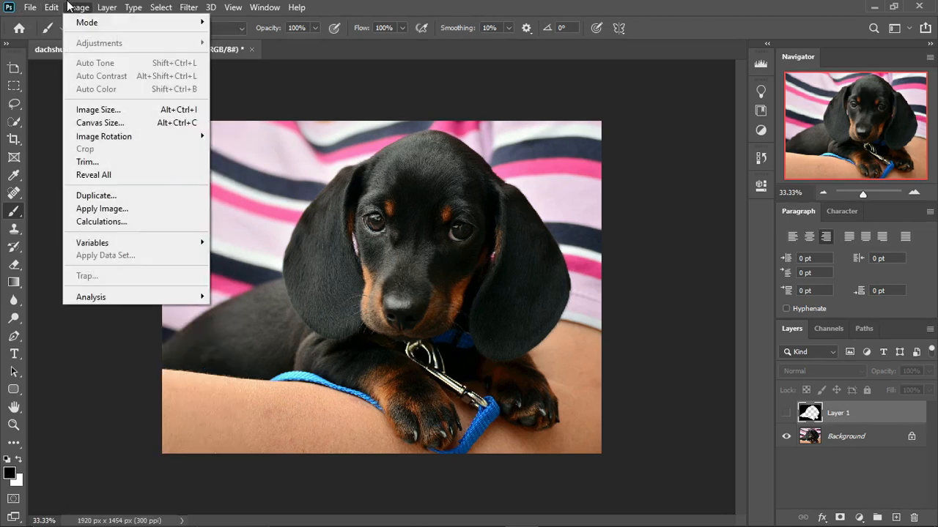
mouse_move(93, 23)
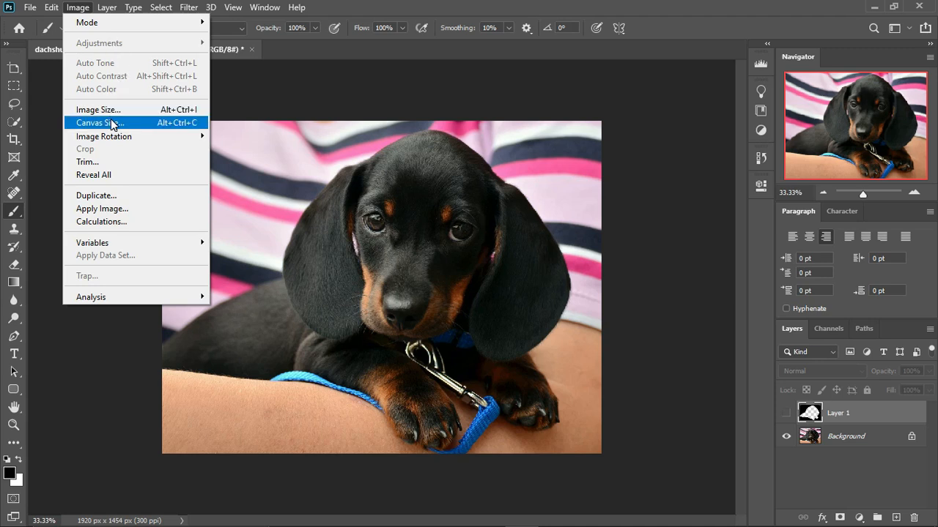
mouse_move(114, 137)
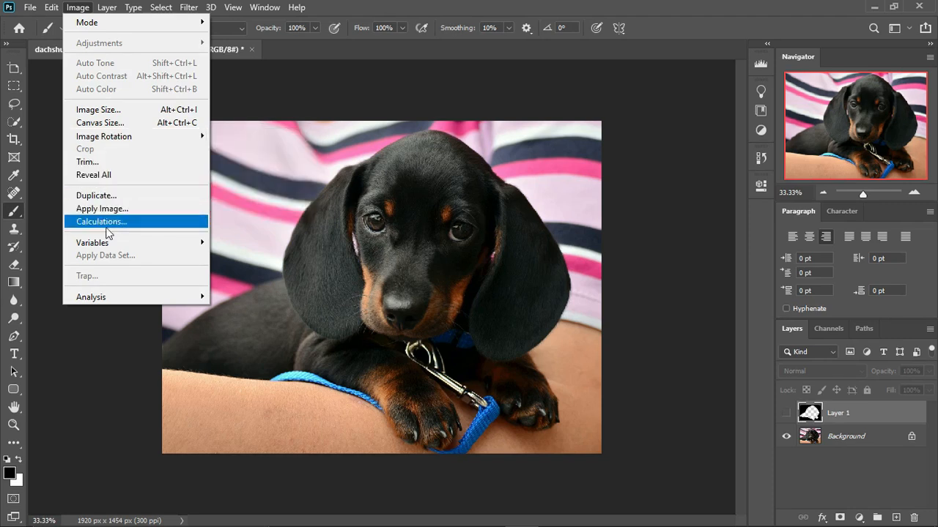
mouse_move(108, 241)
Step: Examine the layer, type and window commands, including the window arrangement, workspace and extension options
mouse_move(97, 6)
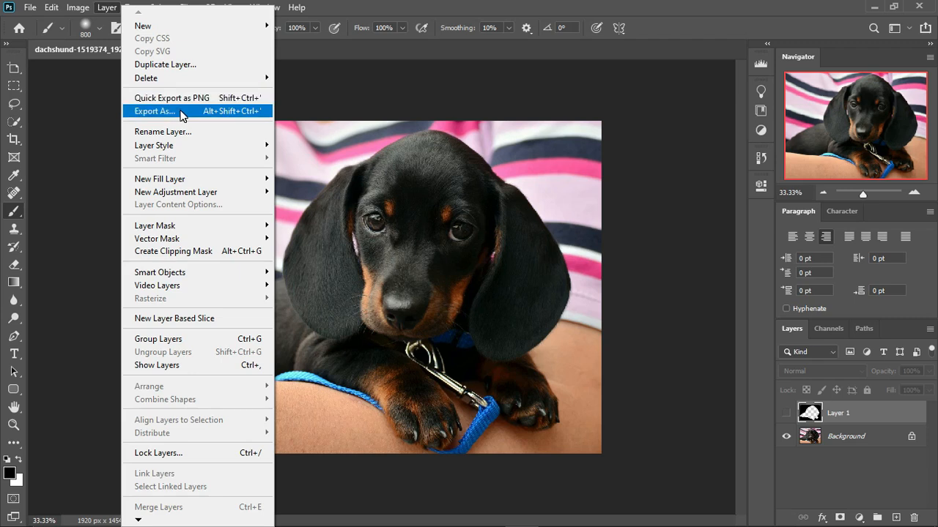
mouse_move(177, 231)
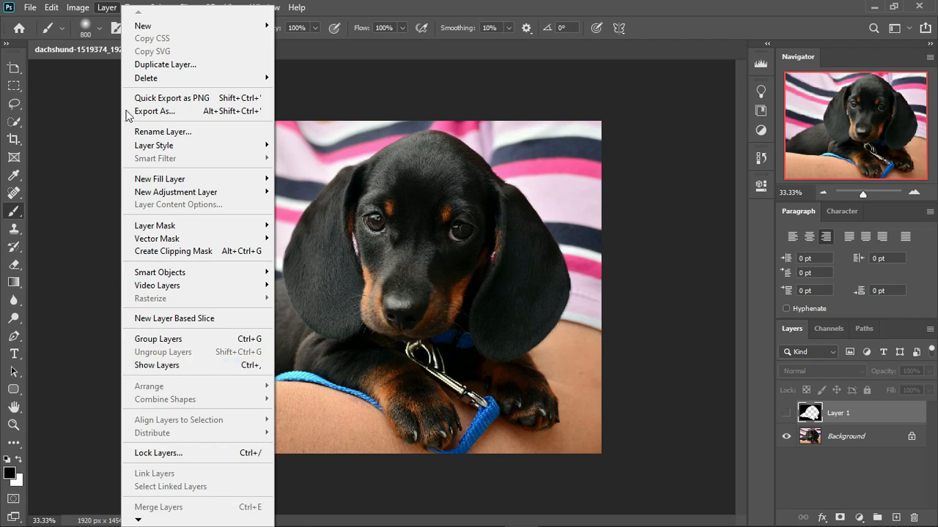
mouse_move(132, 7)
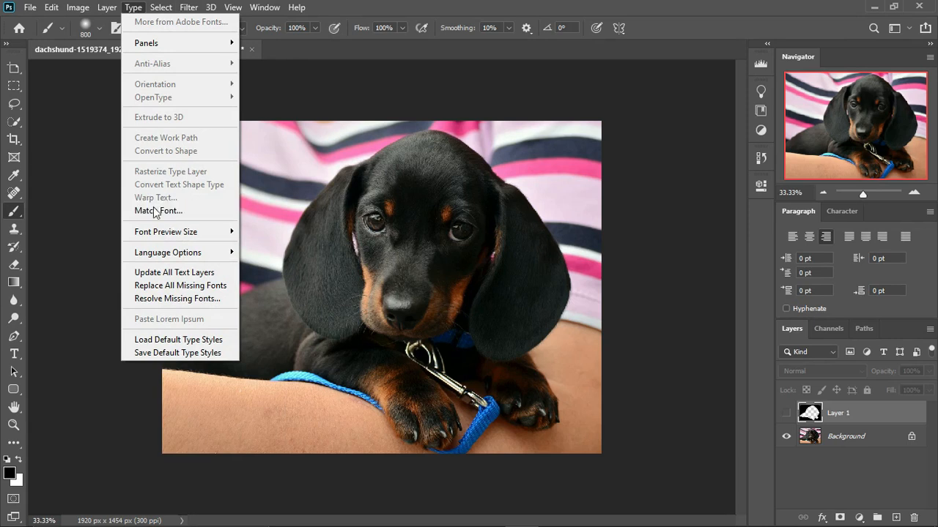
mouse_move(165, 6)
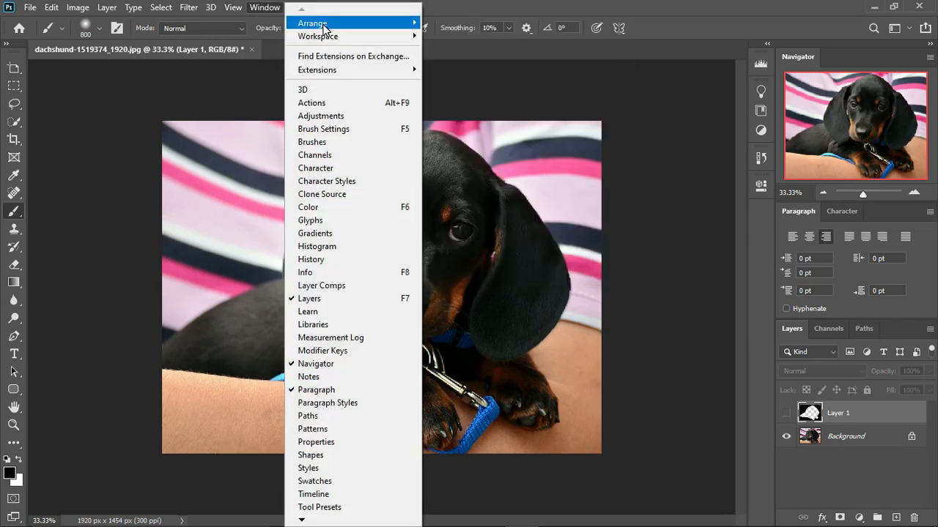
mouse_move(337, 26)
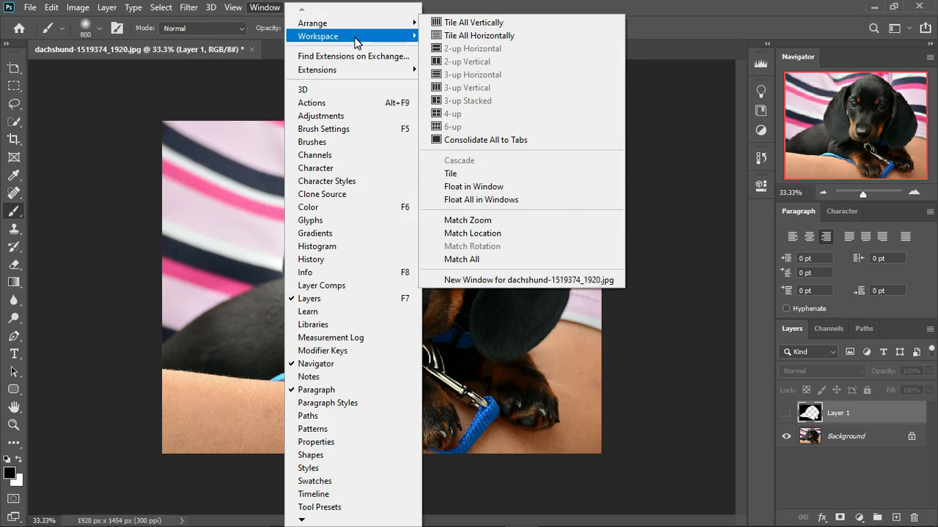
mouse_move(357, 39)
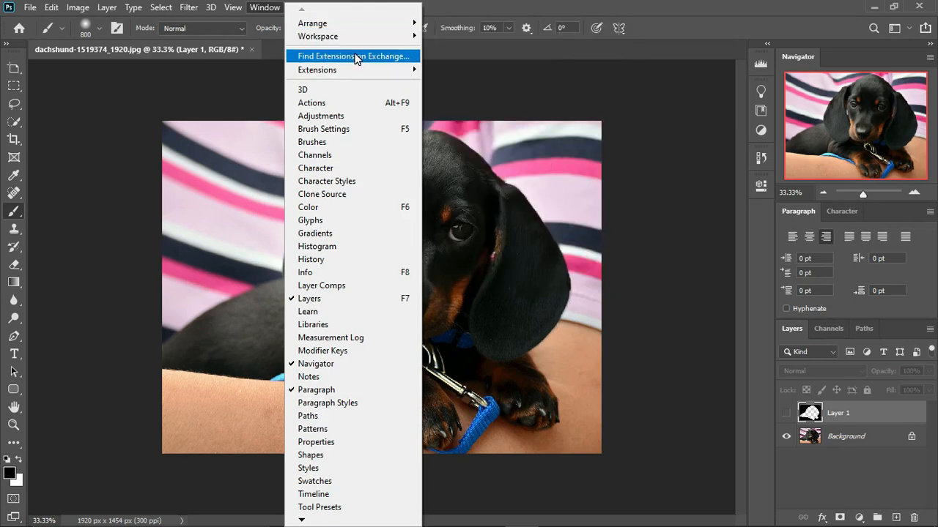
mouse_move(357, 70)
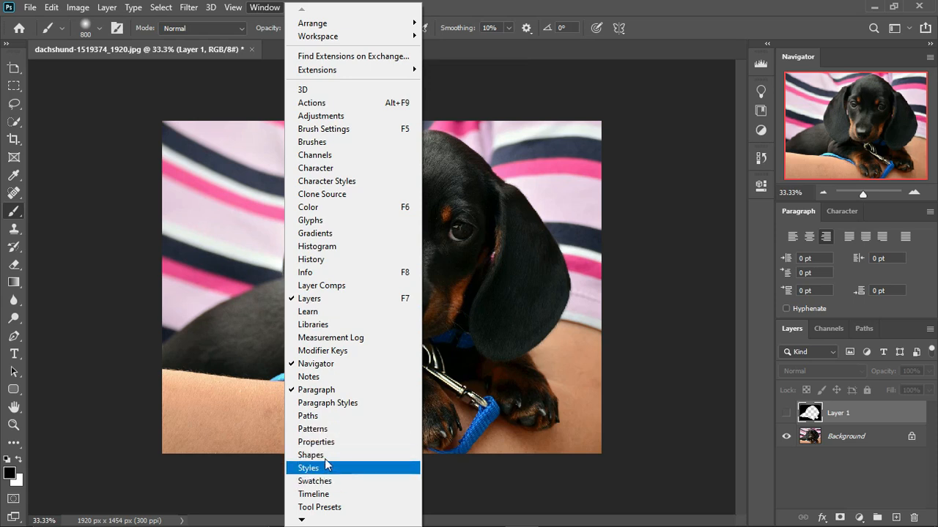
Step: Show the Notes panel, then collapse it and close its floating panel group
left_click(309, 377)
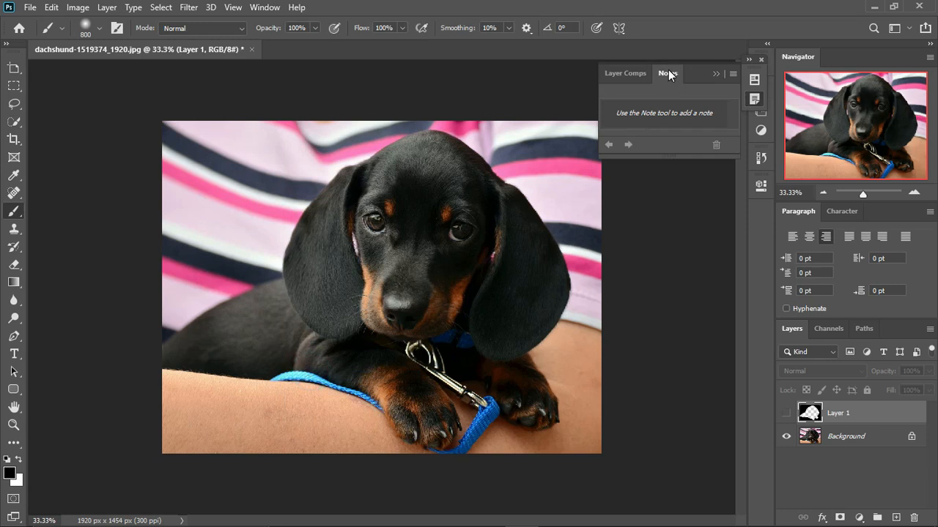
left_click(715, 75)
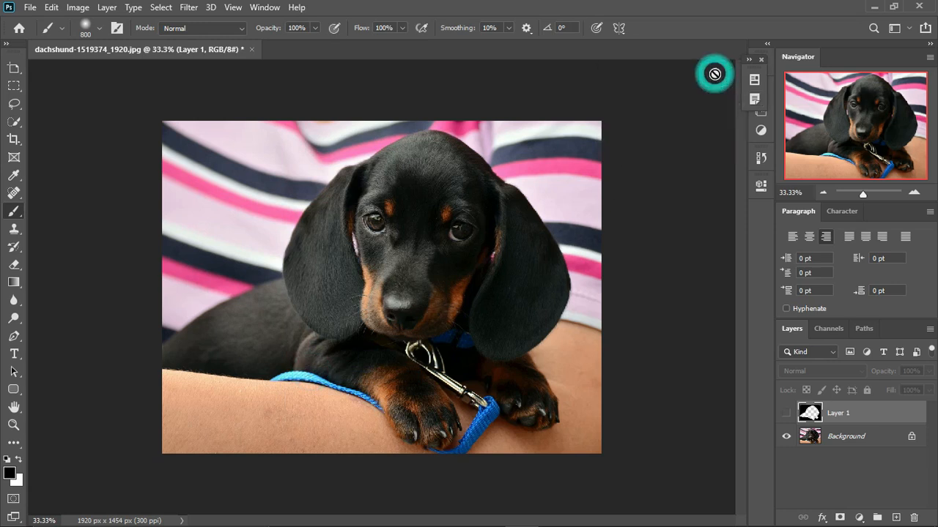
left_click(753, 62)
left_click(876, 61)
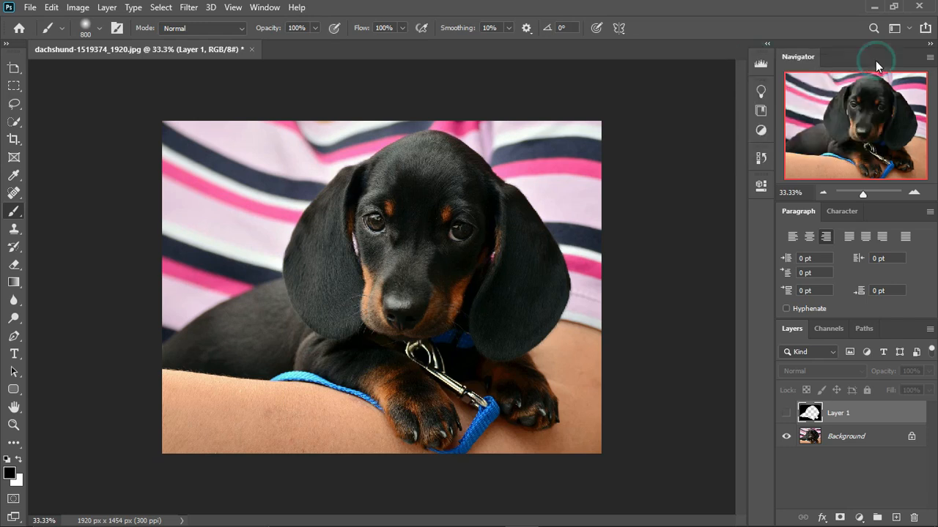
Step: Look through the available help resources, including plug-in information, updates and Photoshop Help
left_click(297, 6)
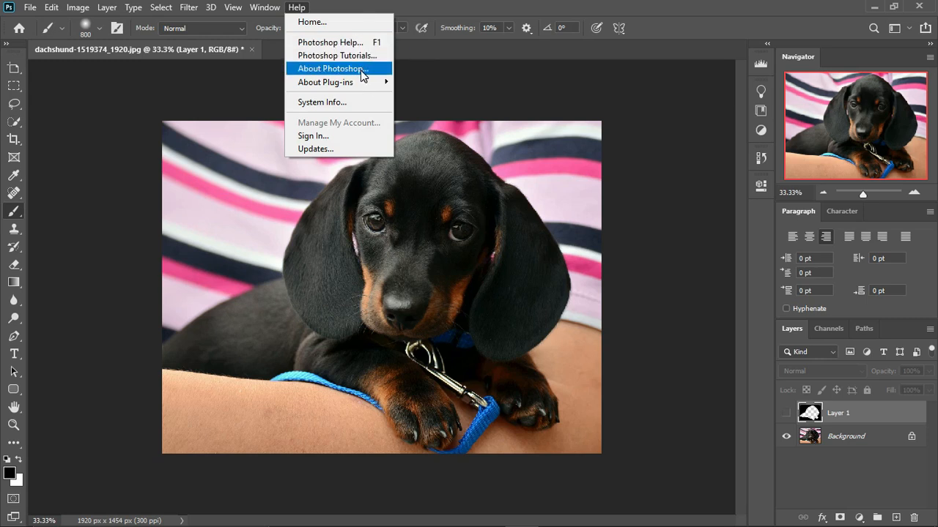
mouse_move(336, 87)
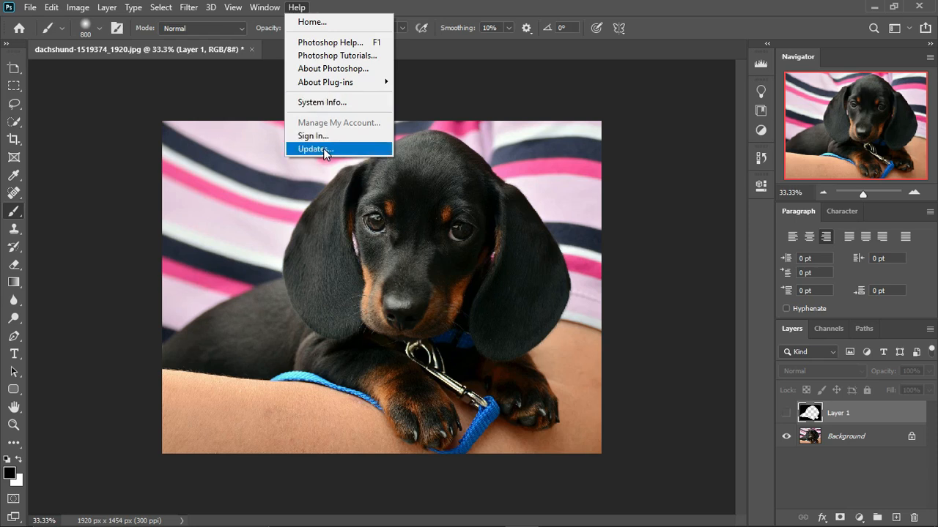
left_click(324, 45)
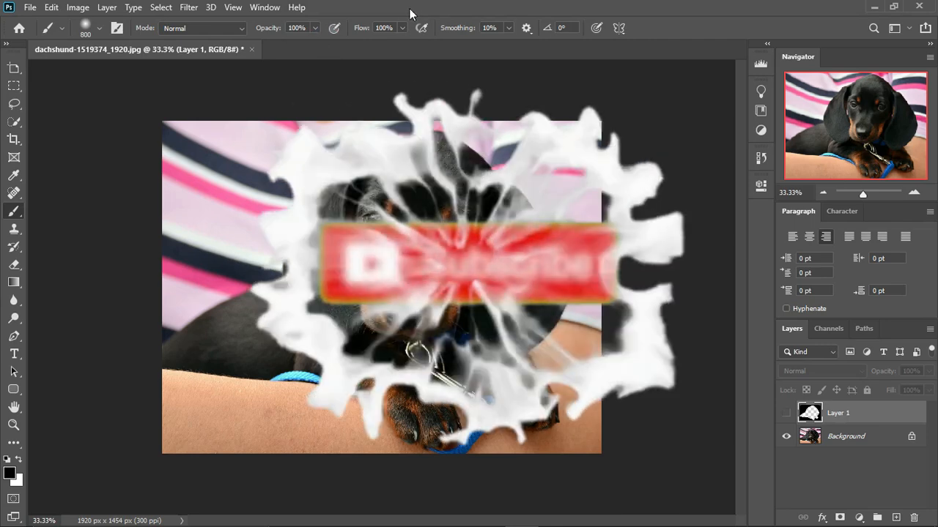